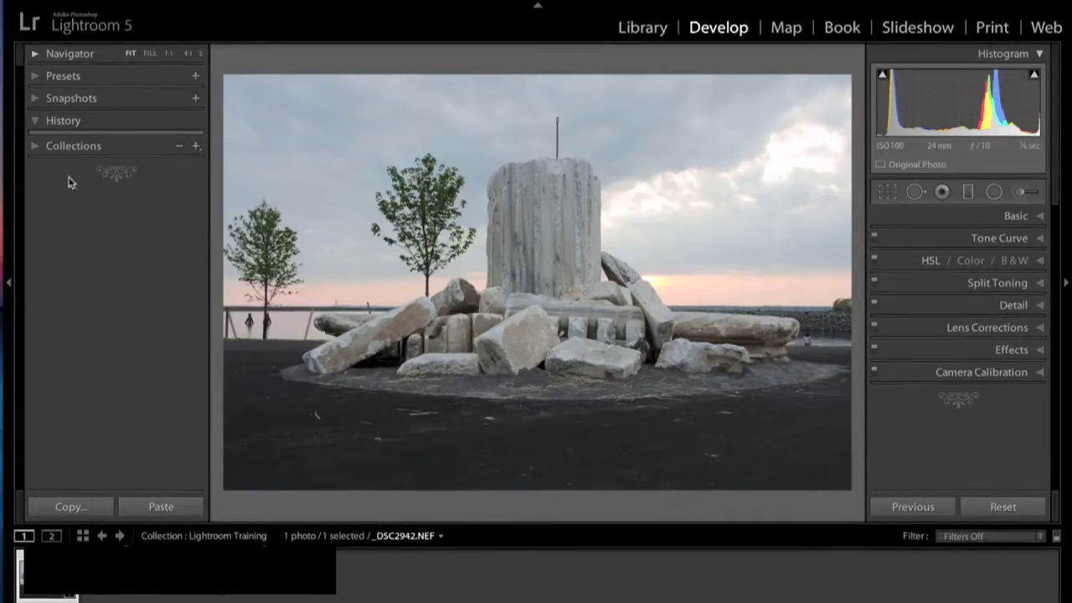
# Hide the left panel group and the filmstrip to enlarge the photo view
pyautogui.click(11, 286)
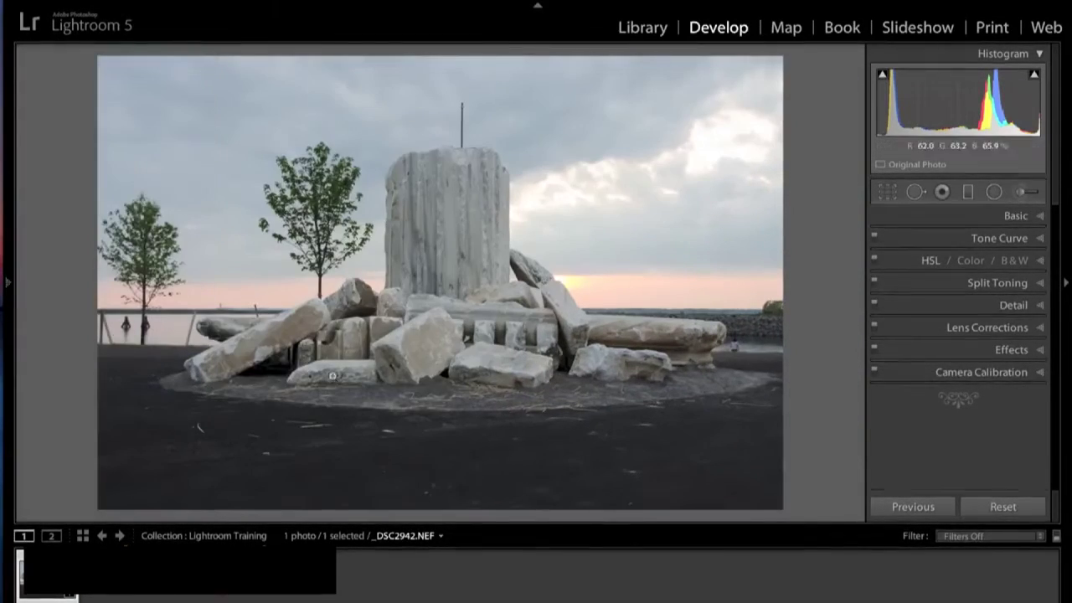
pyautogui.press('F6')
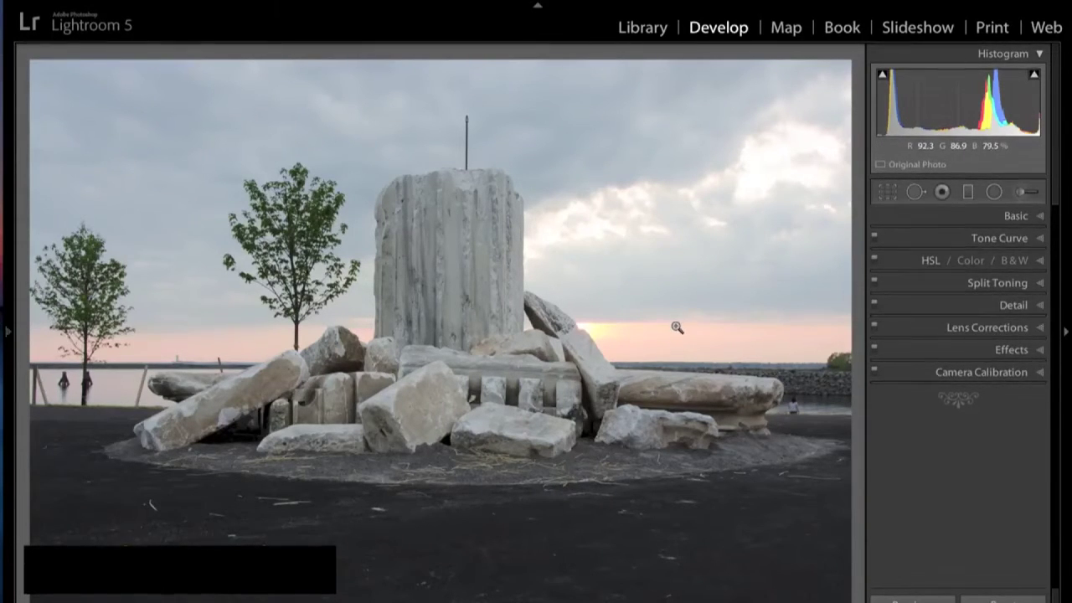
# Straighten the photo by drawing the Straighten tool along the water horizon from edge to edge, giving an angle of about −0.11
pyautogui.click(889, 195)
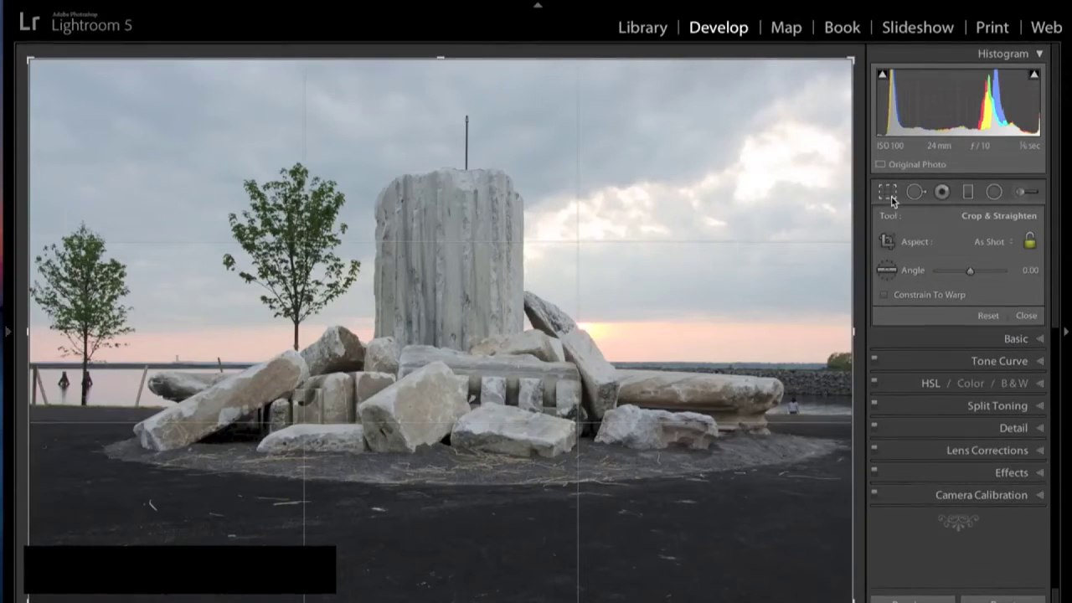
pyautogui.click(885, 270)
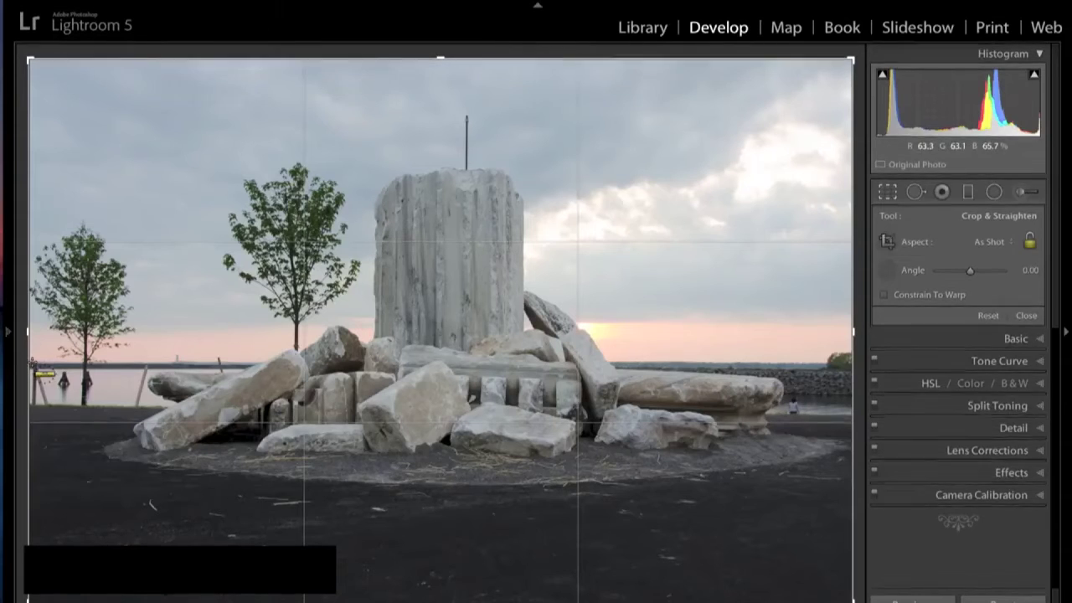
pyautogui.moveTo(30, 362)
pyautogui.mouseDown()
pyautogui.moveTo(535, 353)
pyautogui.moveTo(855, 363)
pyautogui.mouseUp()
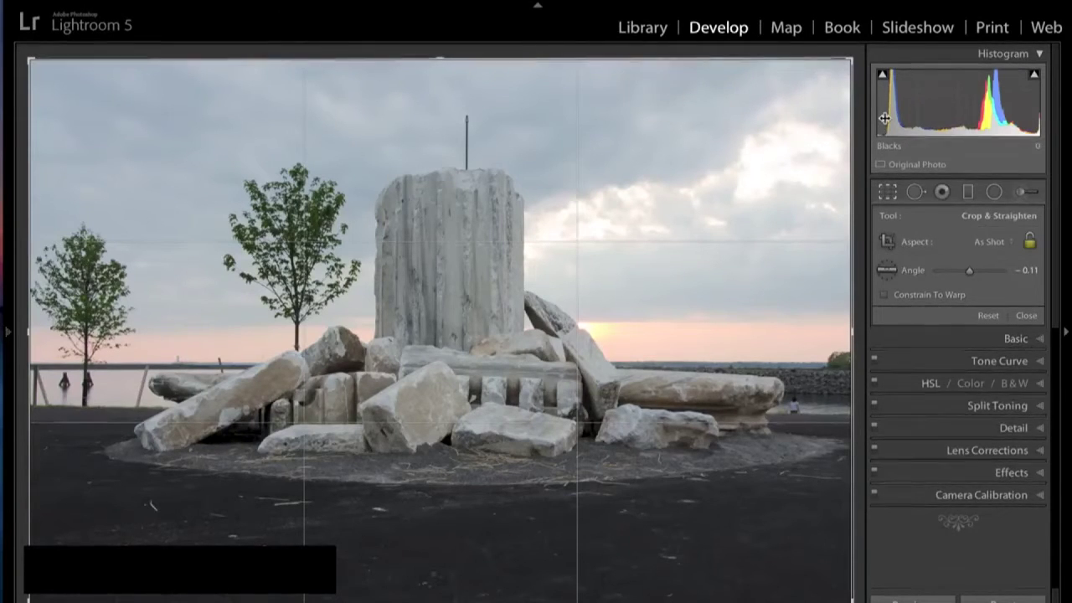
pyautogui.press('r')
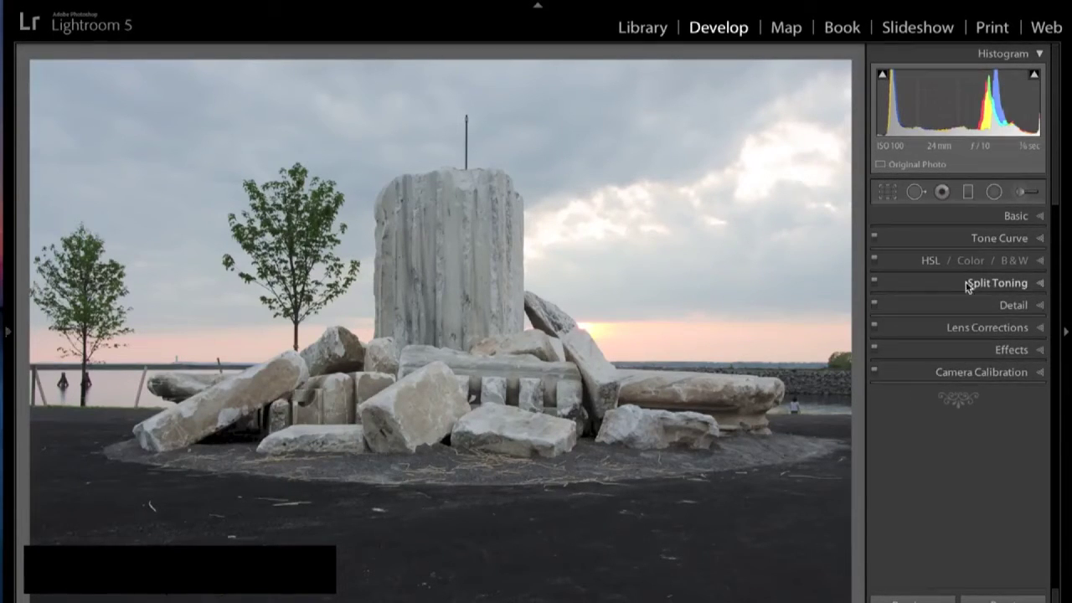
# Enable the lens profile corrections with chromatic aberration removal, and apply the Auto Upright correction
pyautogui.click(1039, 332)
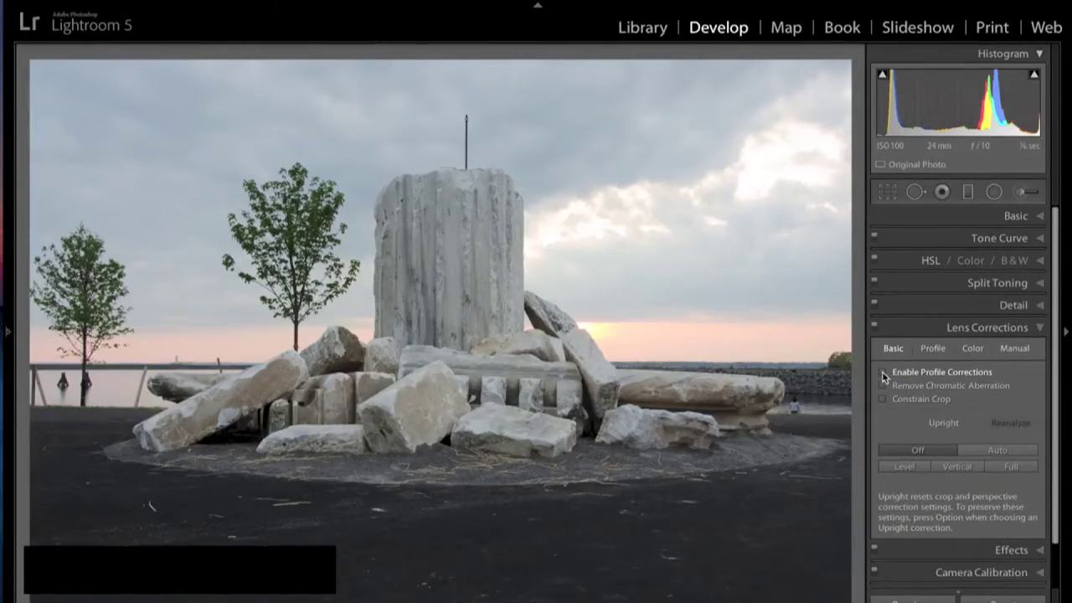
pyautogui.click(882, 373)
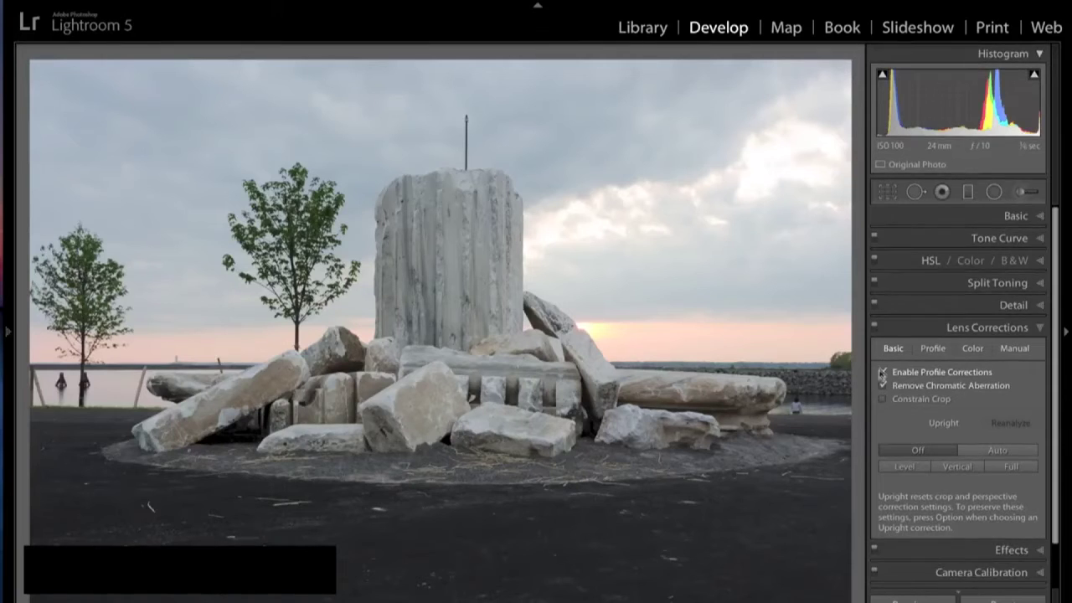
pyautogui.click(933, 349)
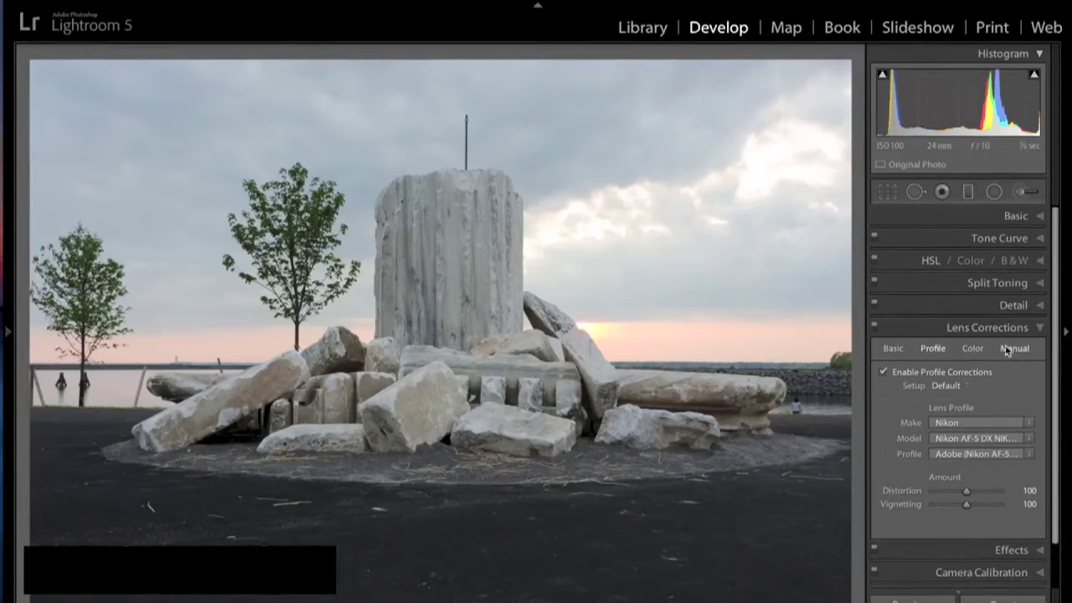
pyautogui.click(898, 351)
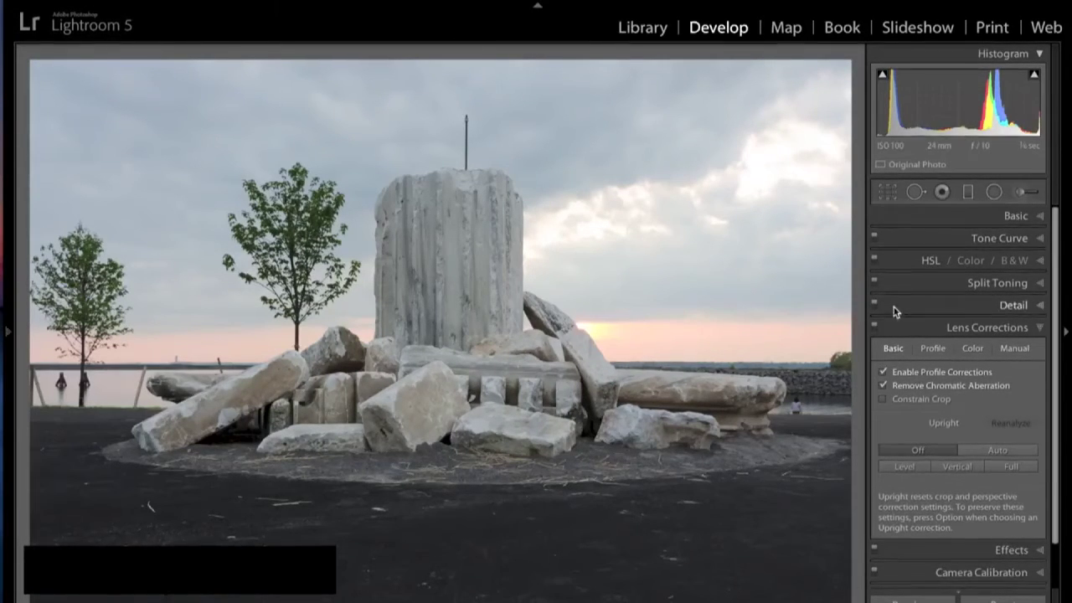
pyautogui.click(882, 384)
pyautogui.click(992, 450)
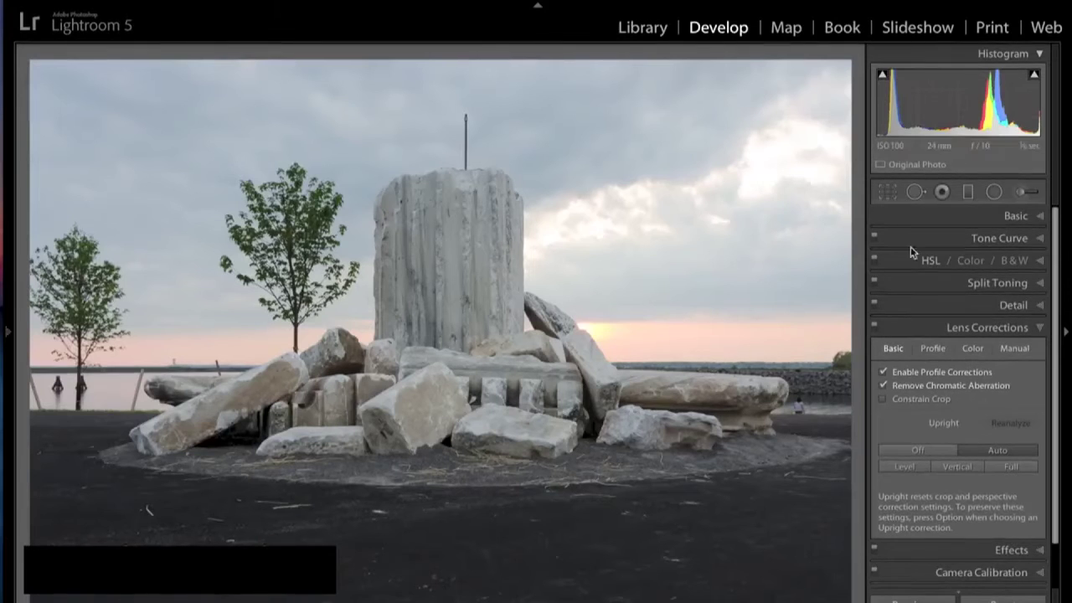
pyautogui.click(1041, 326)
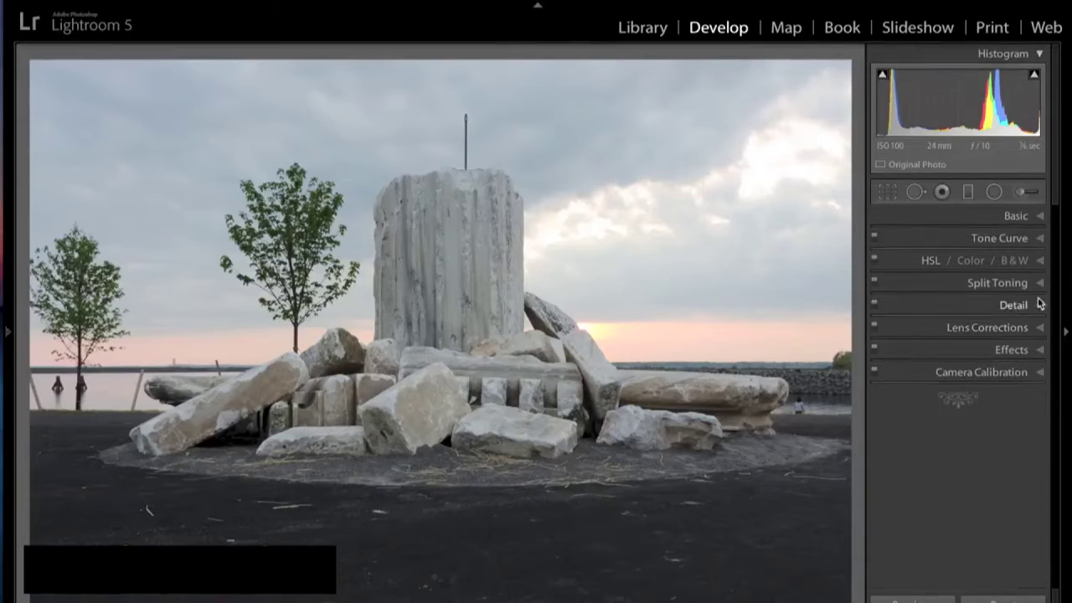
# Set Highlights to −100 and Shadows to +100 in the basic tone adjustments
pyautogui.click(1040, 217)
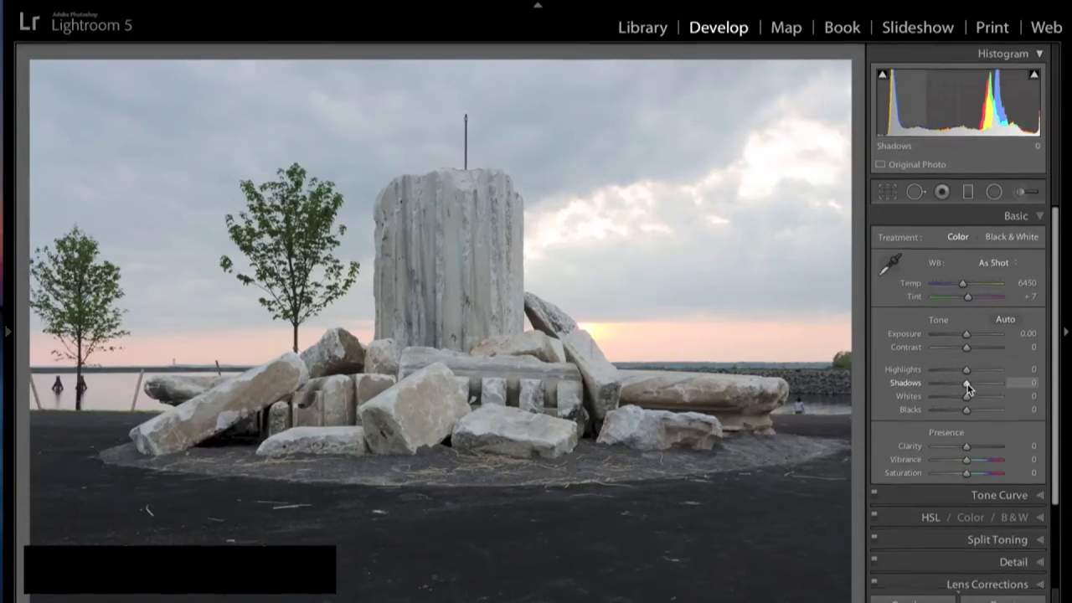
pyautogui.moveTo(968, 386); pyautogui.dragTo(1010, 384)
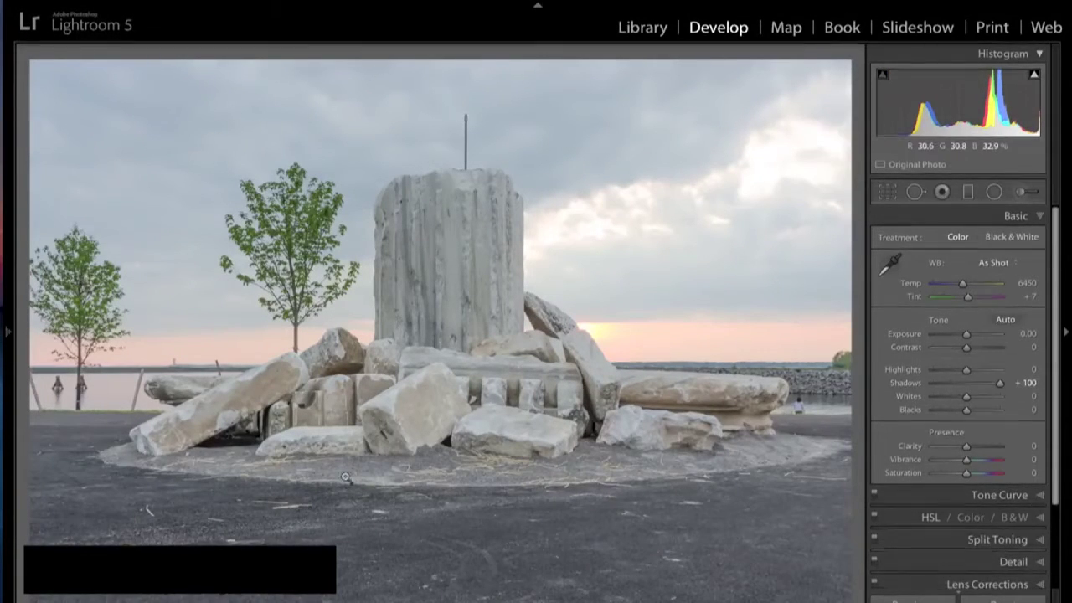
pyautogui.doubleClick(1000, 383)
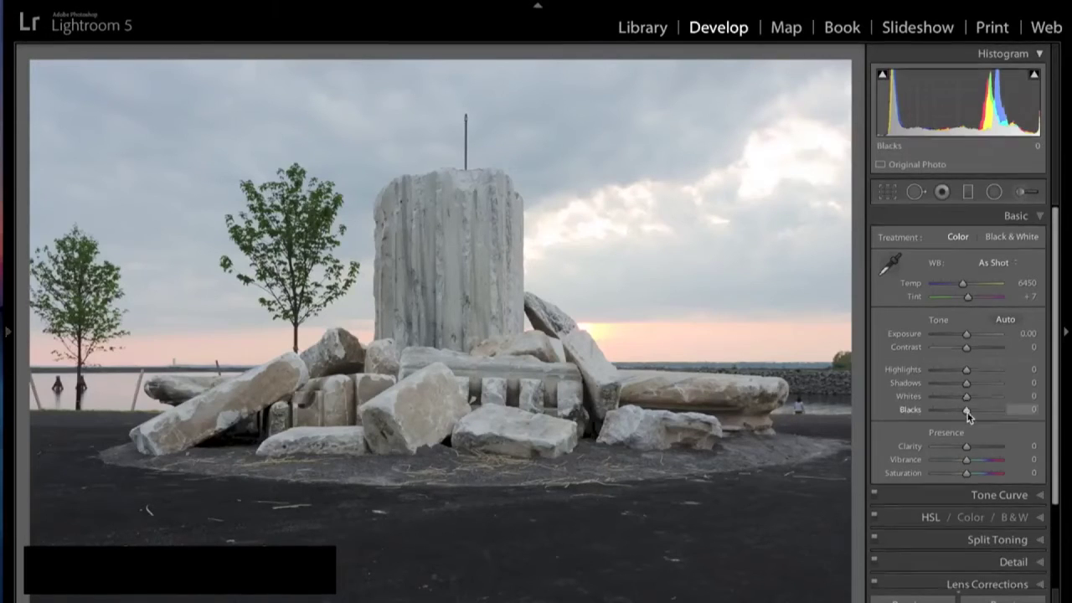
pyautogui.moveTo(968, 374); pyautogui.dragTo(911, 382)
pyautogui.moveTo(967, 383); pyautogui.dragTo(1021, 388)
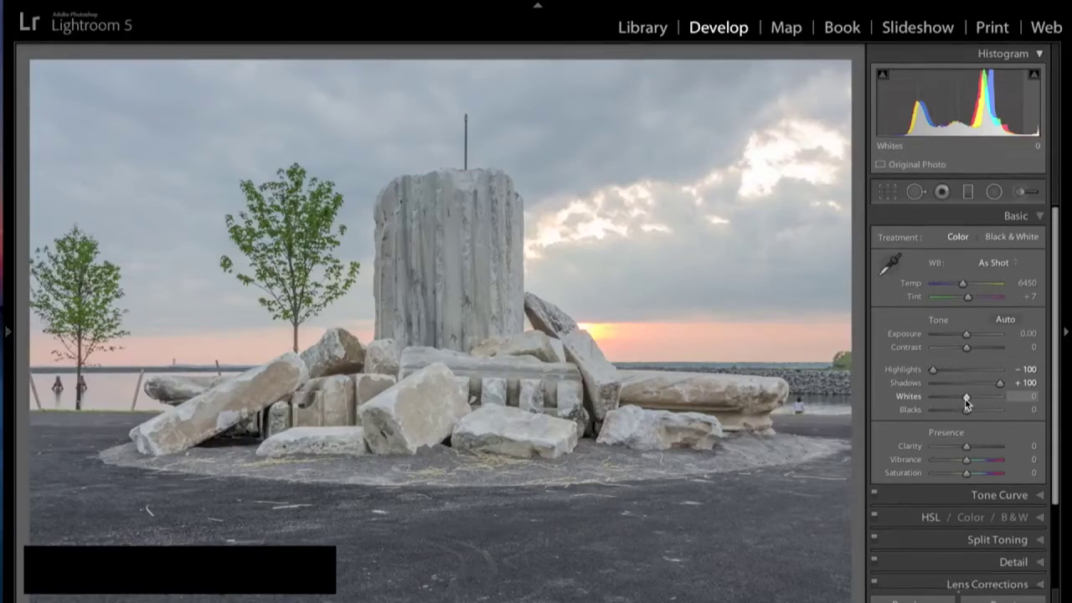
# Set the white point using the clipping preview, with Whites at +11
pyautogui.moveTo(967, 400)
pyautogui.mouseDown()
pyautogui.moveTo(1002, 400)
pyautogui.moveTo(946, 390)
pyautogui.moveTo(974, 395)
pyautogui.moveTo(957, 396)
pyautogui.moveTo(967, 403)
pyautogui.mouseUp()
pyautogui.keyDown('alt'); pyautogui.click(966, 398); pyautogui.keyUp('alt')
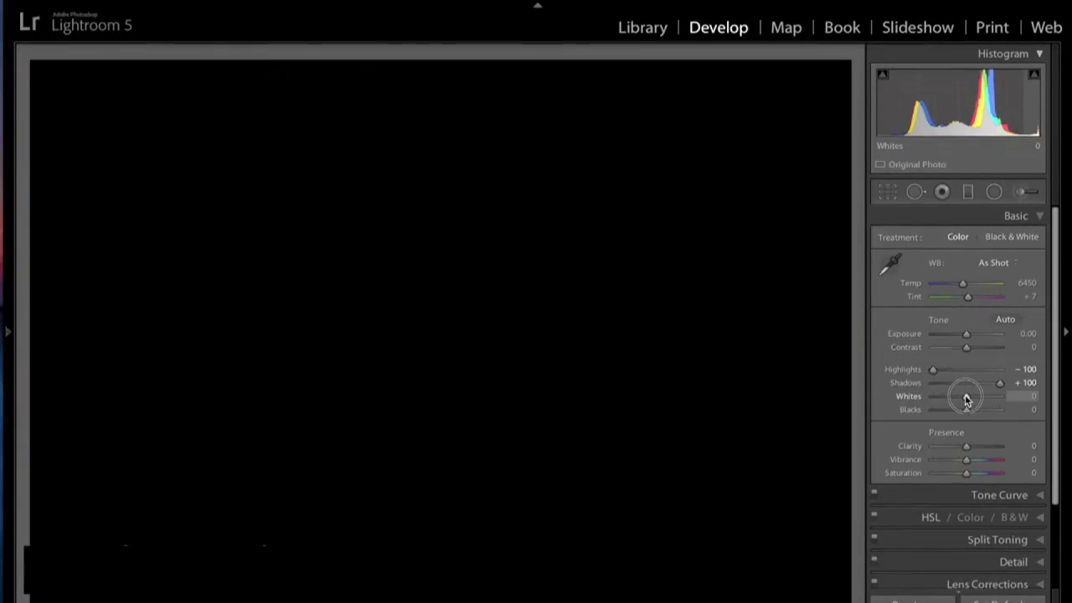
pyautogui.moveTo(966, 399); pyautogui.dragTo(964, 401)
pyautogui.moveTo(965, 402); pyautogui.dragTo(954, 402)
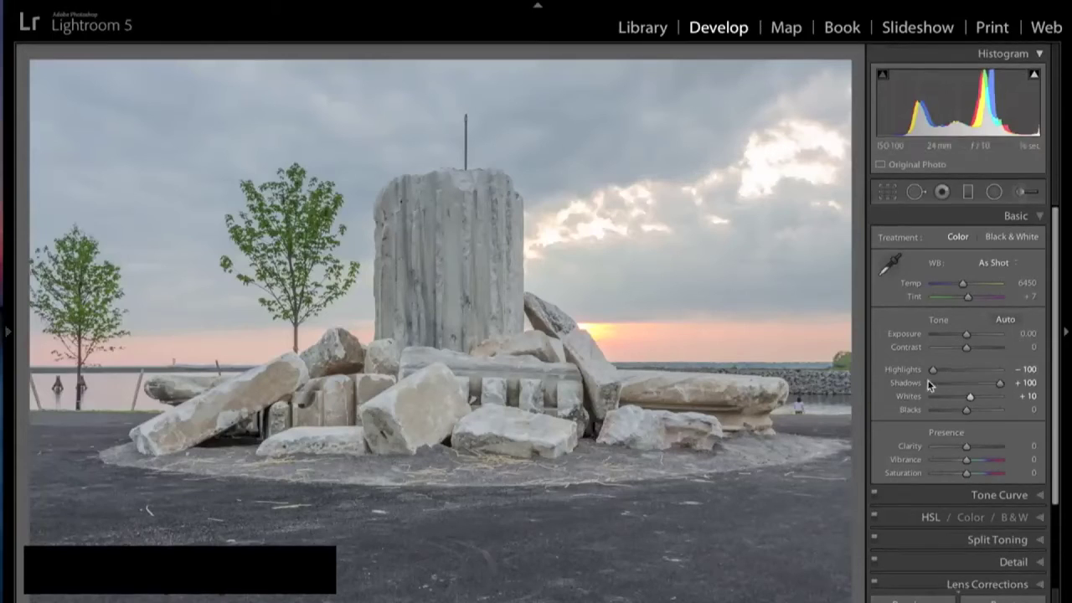
pyautogui.moveTo(970, 399)
pyautogui.mouseDown()
pyautogui.moveTo(1005, 401)
pyautogui.moveTo(968, 403)
pyautogui.mouseUp()
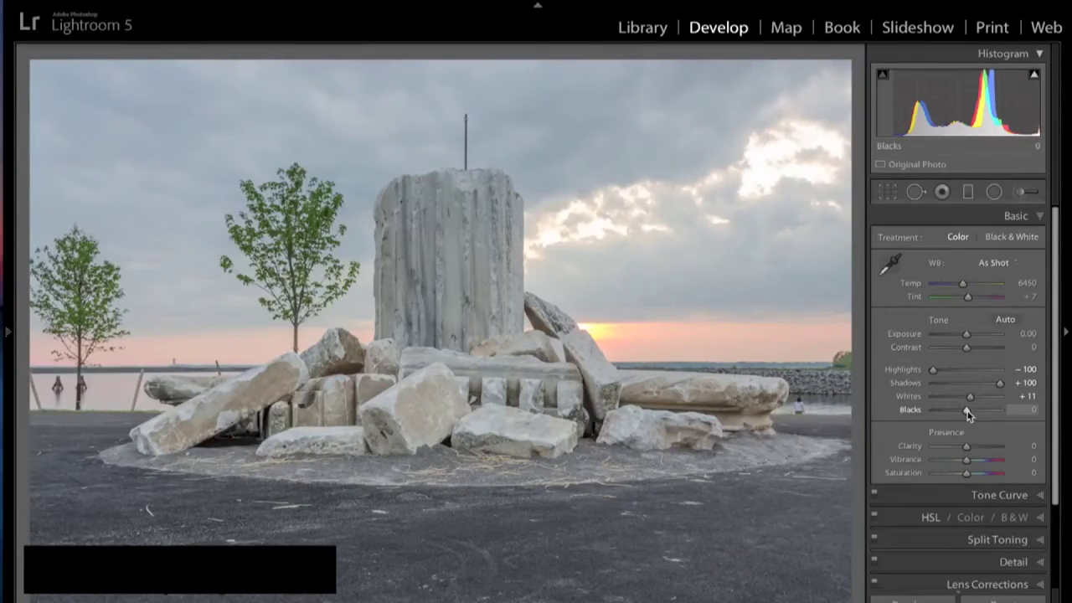
# Set the black point using the clipping preview, with Blacks at −76
pyautogui.press('alt')
pyautogui.moveTo(964, 410); pyautogui.dragTo(965, 411)
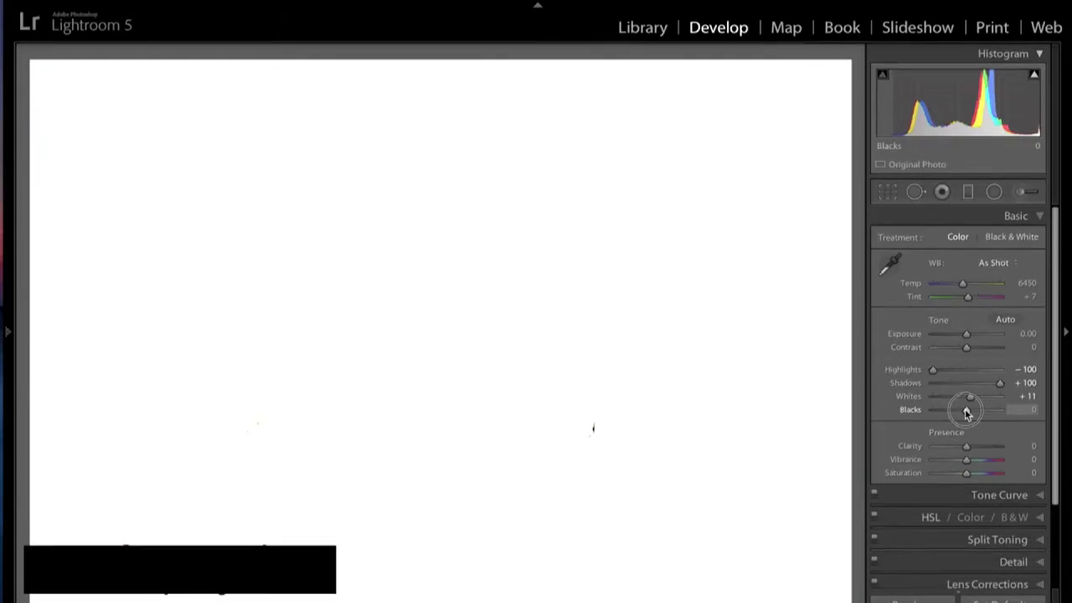
pyautogui.moveTo(965, 411); pyautogui.dragTo(967, 411)
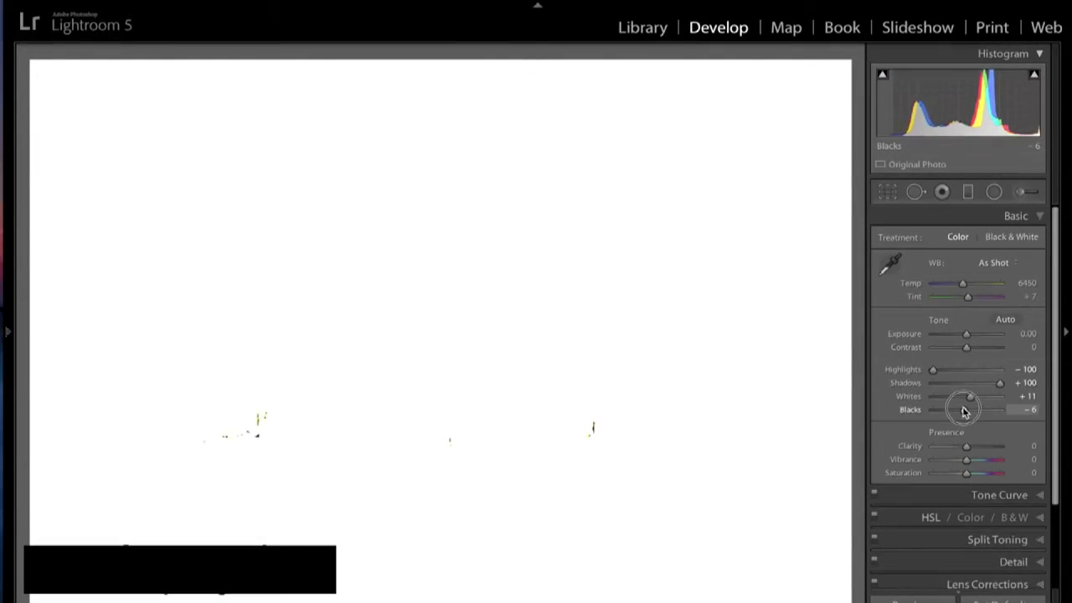
pyautogui.moveTo(961, 411); pyautogui.dragTo(940, 412)
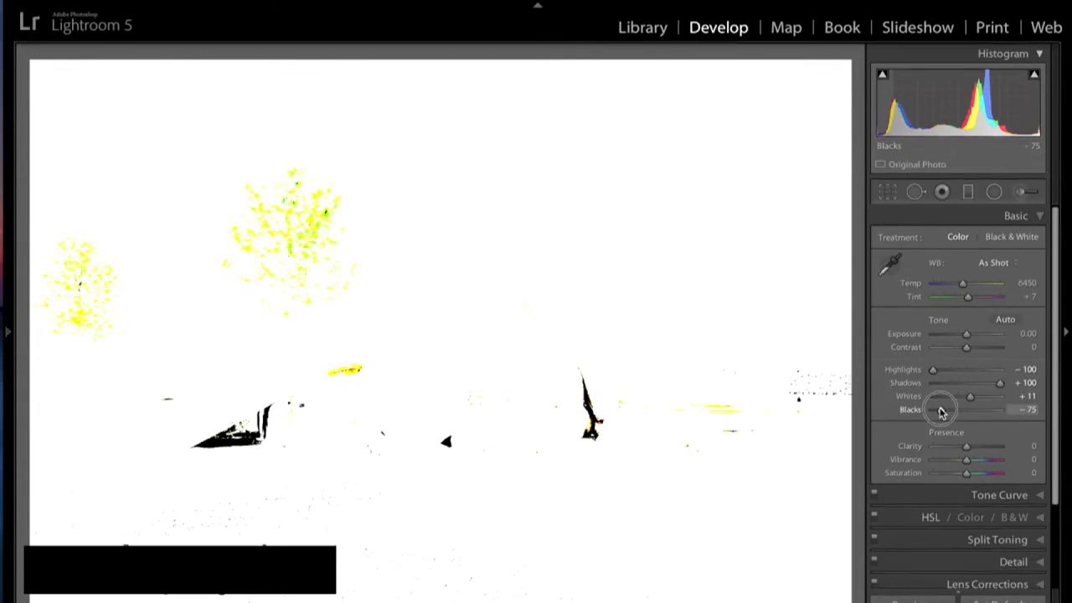
pyautogui.moveTo(942, 411); pyautogui.dragTo(970, 401)
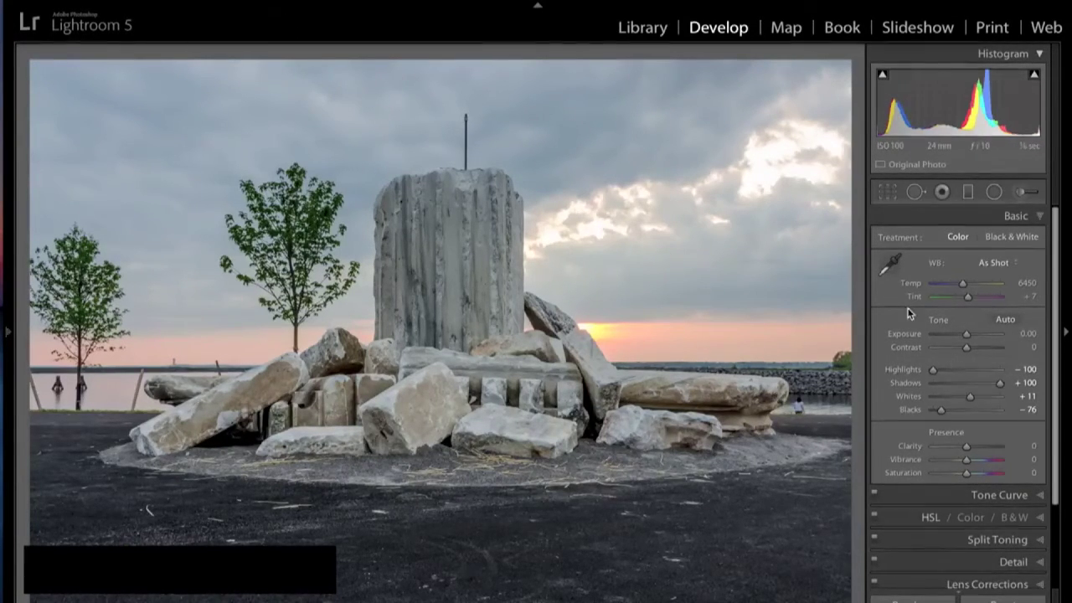
# Set Contrast to +18, then try an Exposure change and reset Exposure to 0.00
pyautogui.moveTo(968, 352)
pyautogui.mouseDown()
pyautogui.moveTo(1008, 354)
pyautogui.moveTo(919, 352)
pyautogui.moveTo(972, 355)
pyautogui.mouseUp()
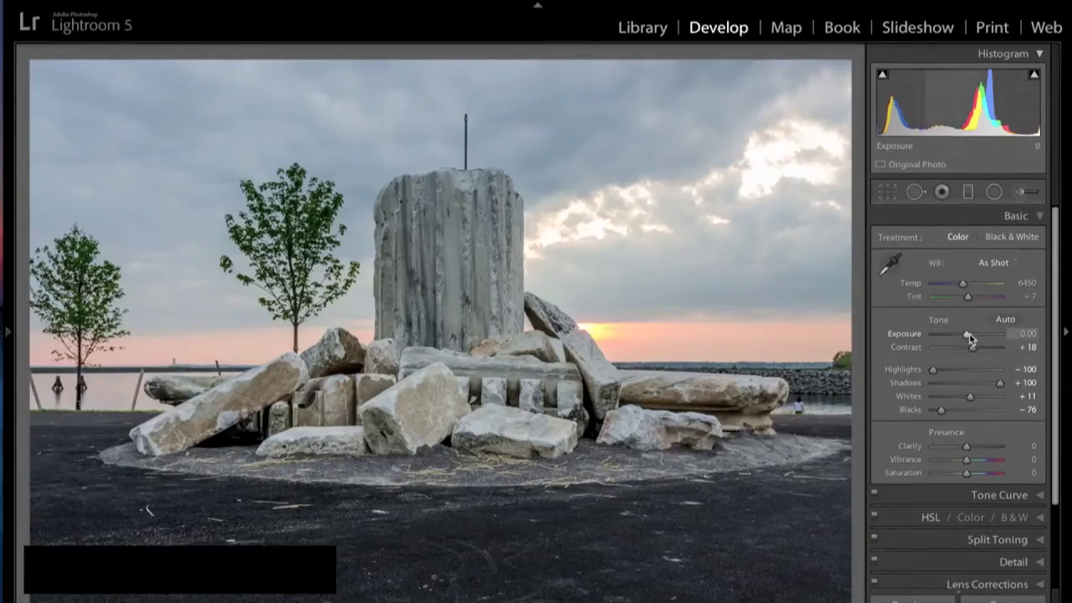
pyautogui.moveTo(968, 337); pyautogui.dragTo(969, 338)
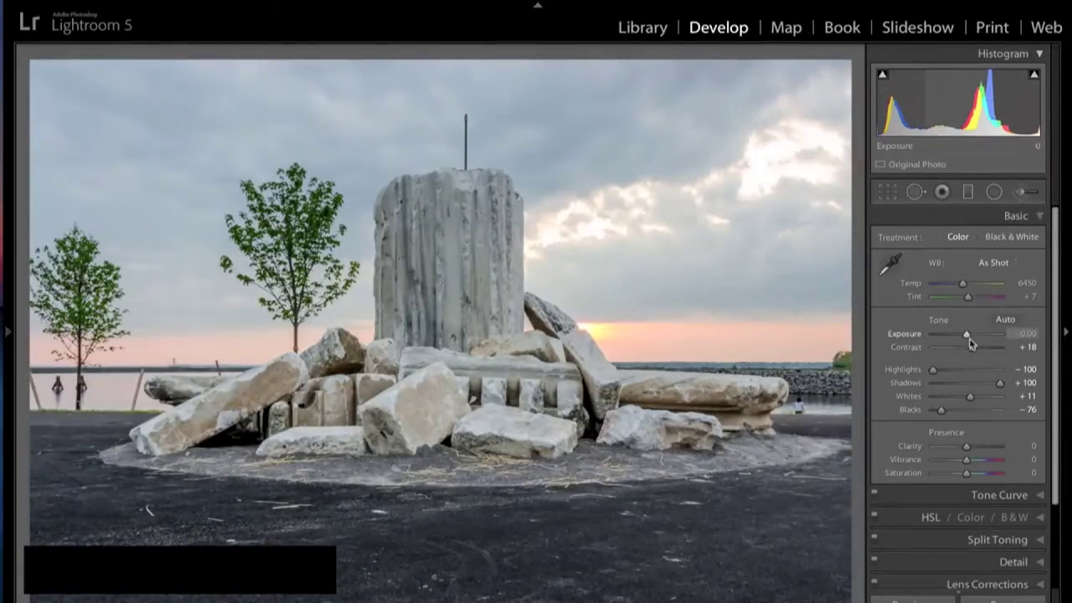
pyautogui.doubleClick(967, 337)
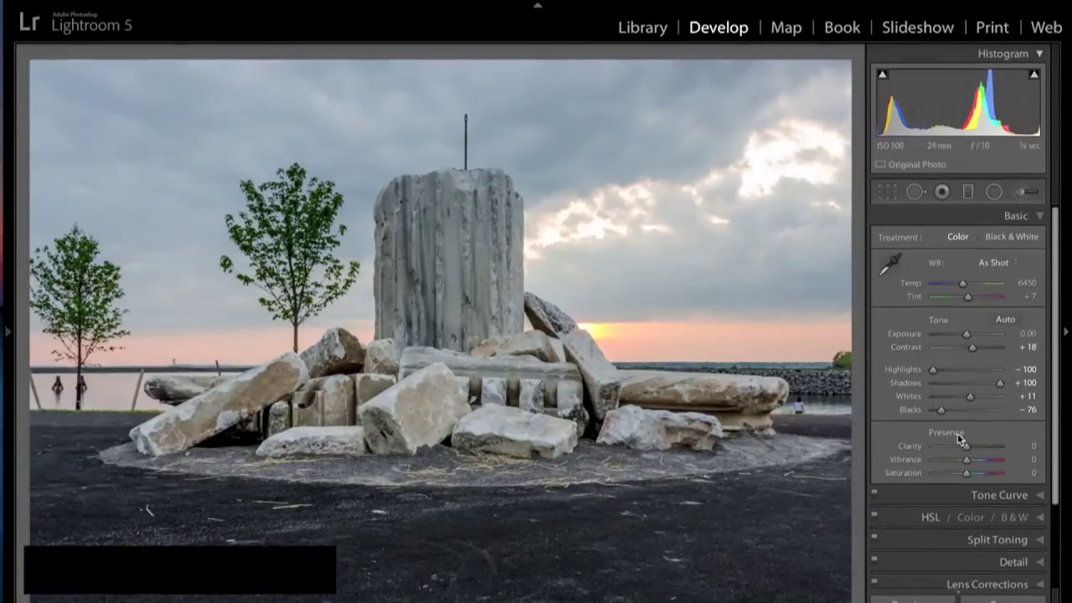
# Set Clarity to +30 and Vibrance to +12, and try a lower Saturation
pyautogui.moveTo(965, 447)
pyautogui.mouseDown()
pyautogui.moveTo(993, 447)
pyautogui.moveTo(940, 443)
pyautogui.moveTo(978, 450)
pyautogui.mouseUp()
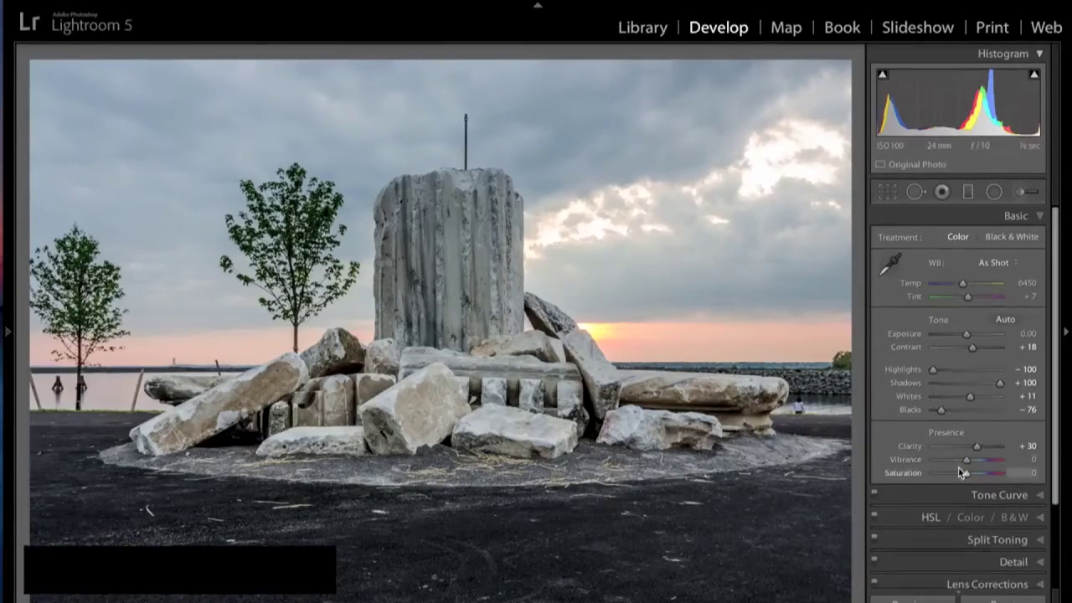
pyautogui.moveTo(969, 463); pyautogui.dragTo(973, 466)
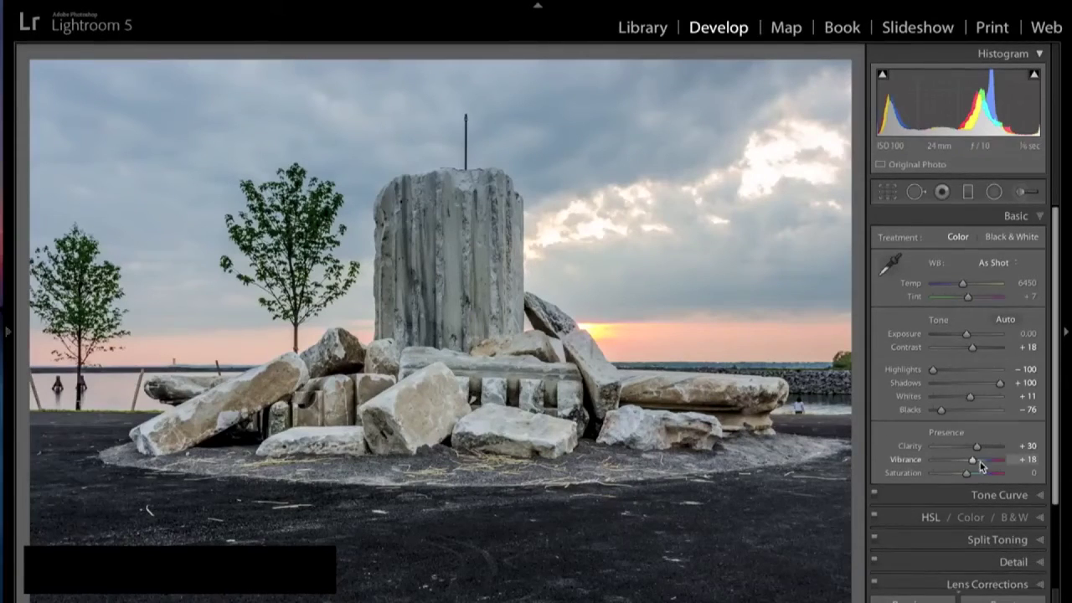
pyautogui.moveTo(971, 461)
pyautogui.mouseDown()
pyautogui.moveTo(996, 467)
pyautogui.moveTo(923, 460)
pyautogui.moveTo(971, 462)
pyautogui.mouseUp()
pyautogui.moveTo(969, 462); pyautogui.dragTo(969, 462)
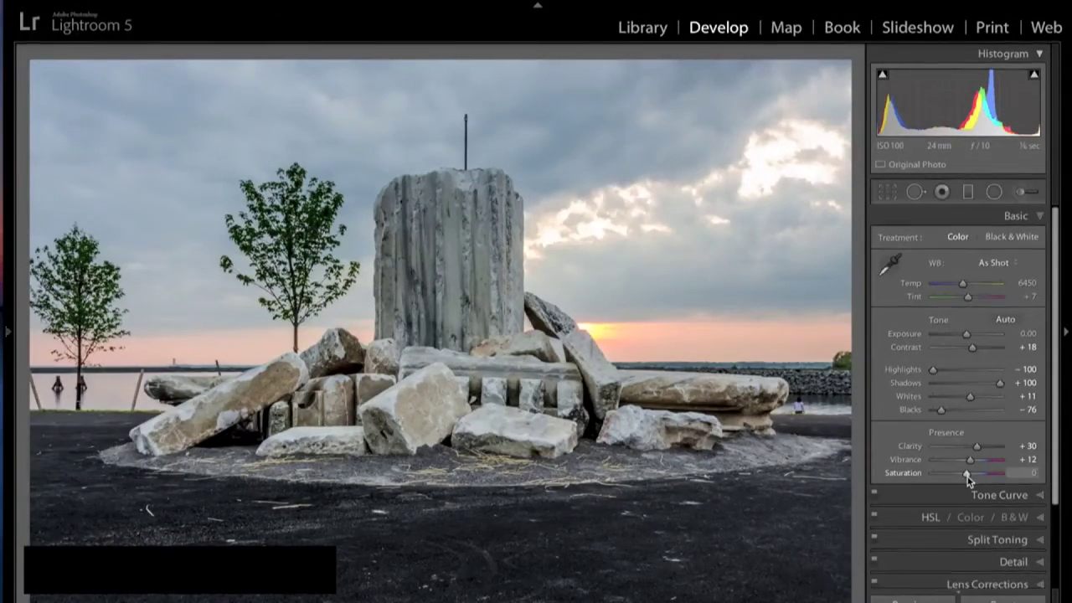
pyautogui.moveTo(967, 477); pyautogui.dragTo(960, 477)
pyautogui.click(1040, 219)
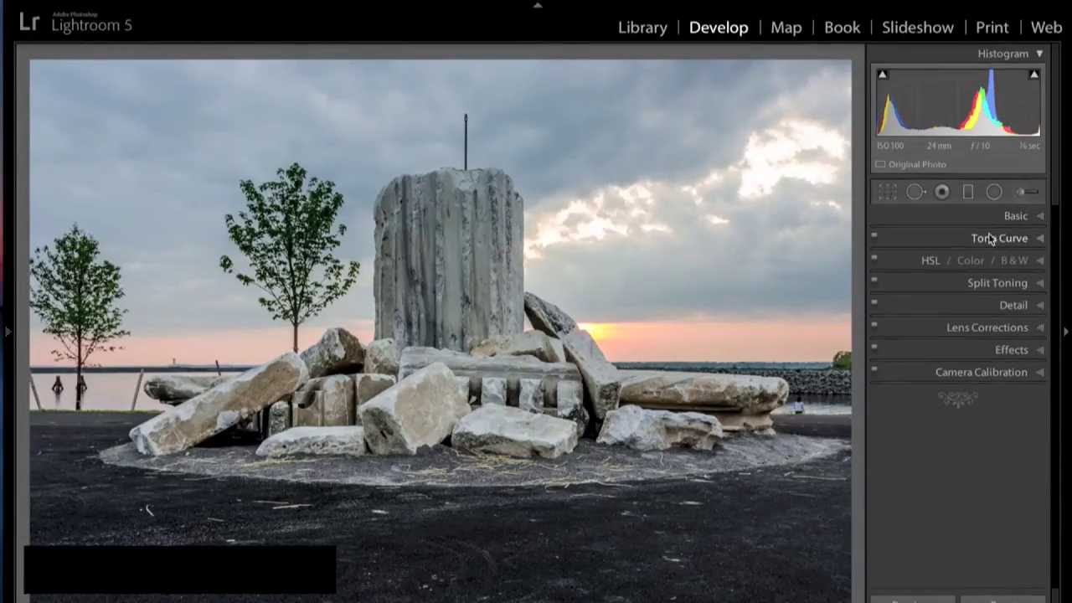
# Try raising the tone curve's Lights region to +8, and reset the curve
pyautogui.click(1039, 240)
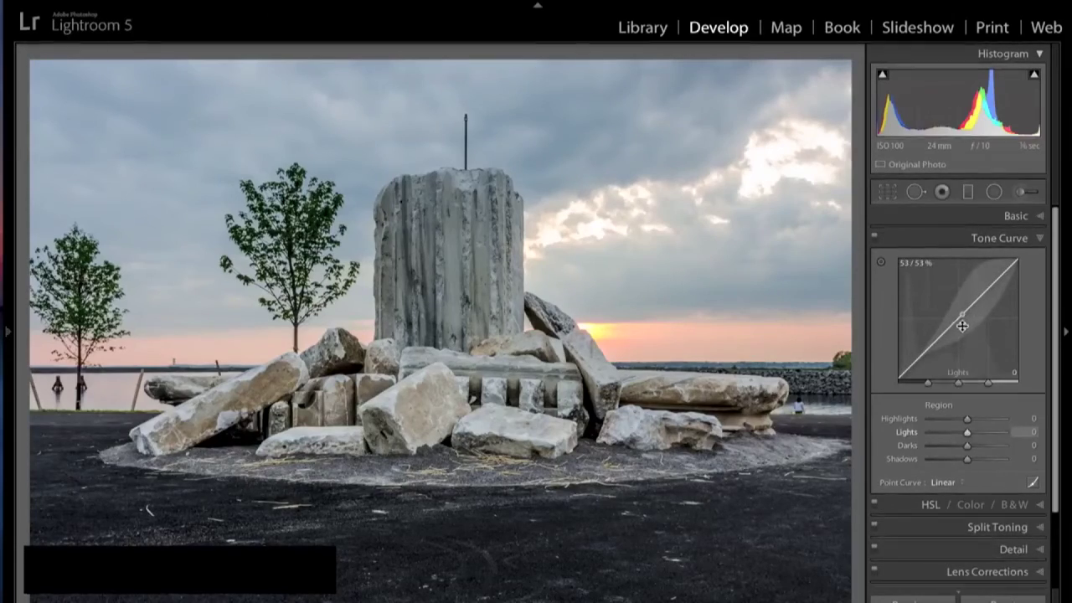
pyautogui.moveTo(962, 326)
pyautogui.mouseDown()
pyautogui.moveTo(963, 337)
pyautogui.moveTo(963, 301)
pyautogui.moveTo(964, 313)
pyautogui.mouseUp()
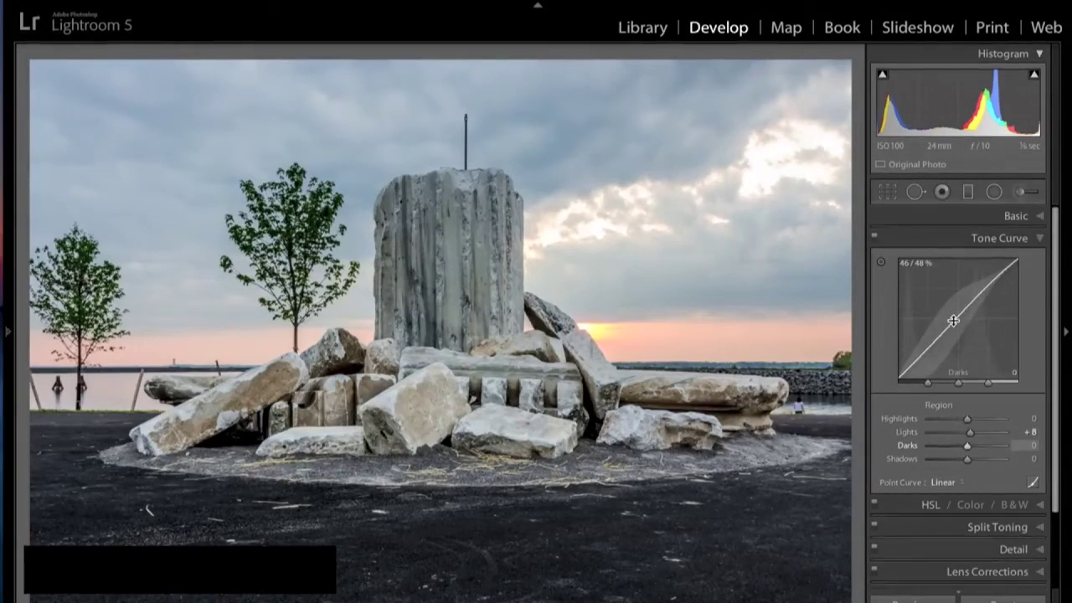
pyautogui.doubleClick(968, 284)
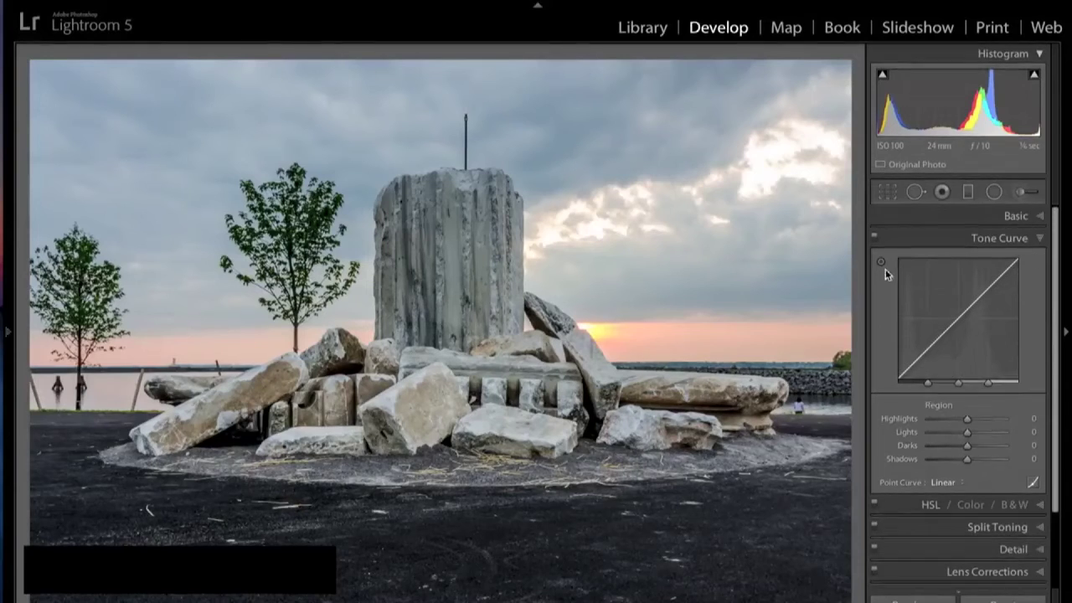
pyautogui.click(1040, 240)
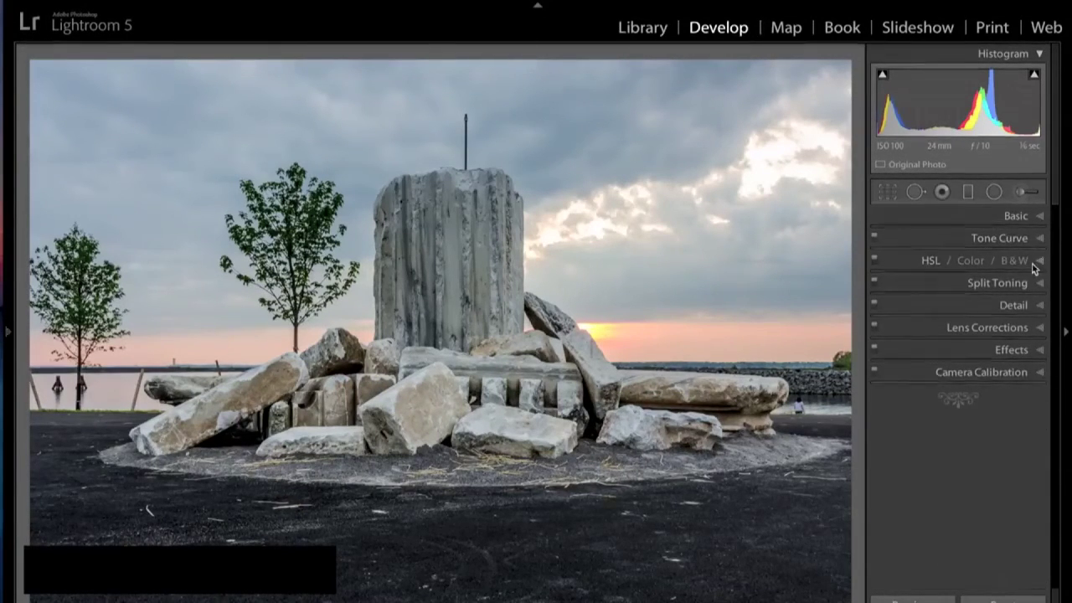
# Look through the HSL hue and Color adjustments, try the Black & White mix, and return to HSL
pyautogui.click(1044, 264)
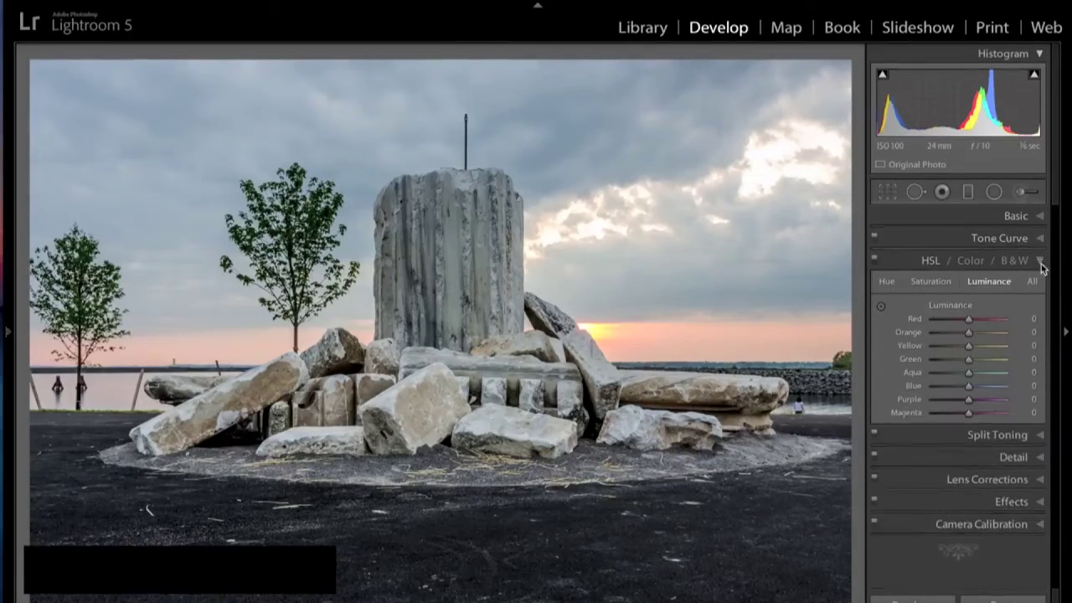
pyautogui.click(888, 282)
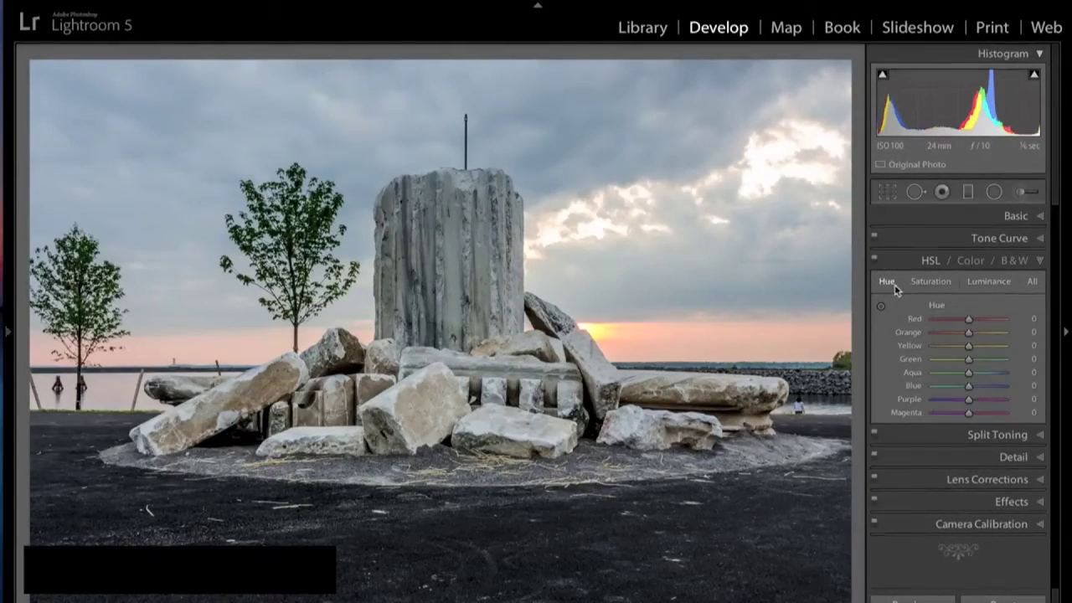
pyautogui.click(971, 261)
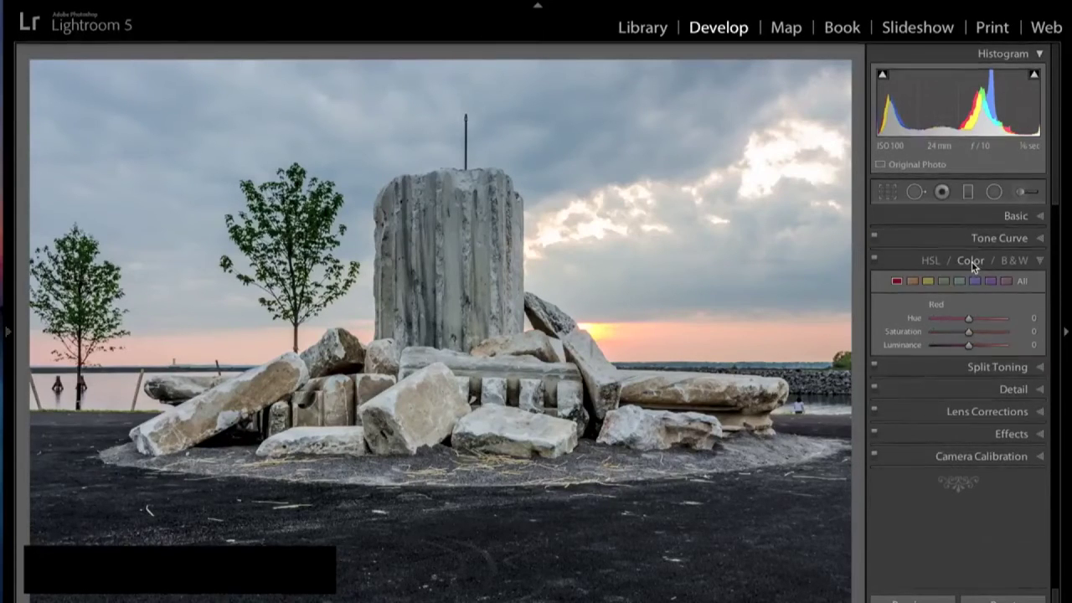
pyautogui.click(928, 281)
pyautogui.click(899, 282)
pyautogui.click(1012, 261)
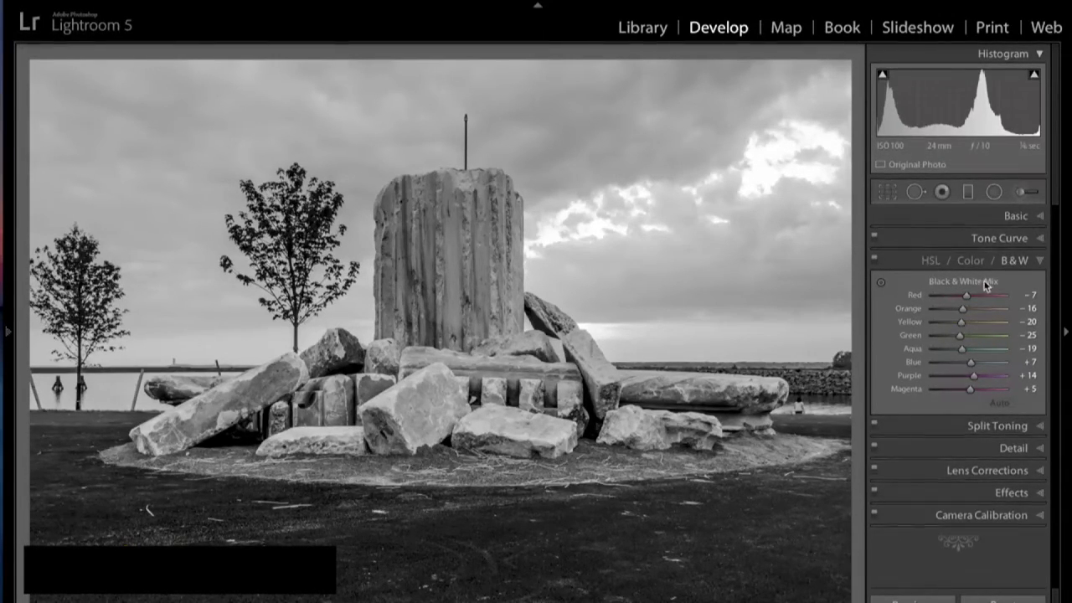
pyautogui.click(930, 261)
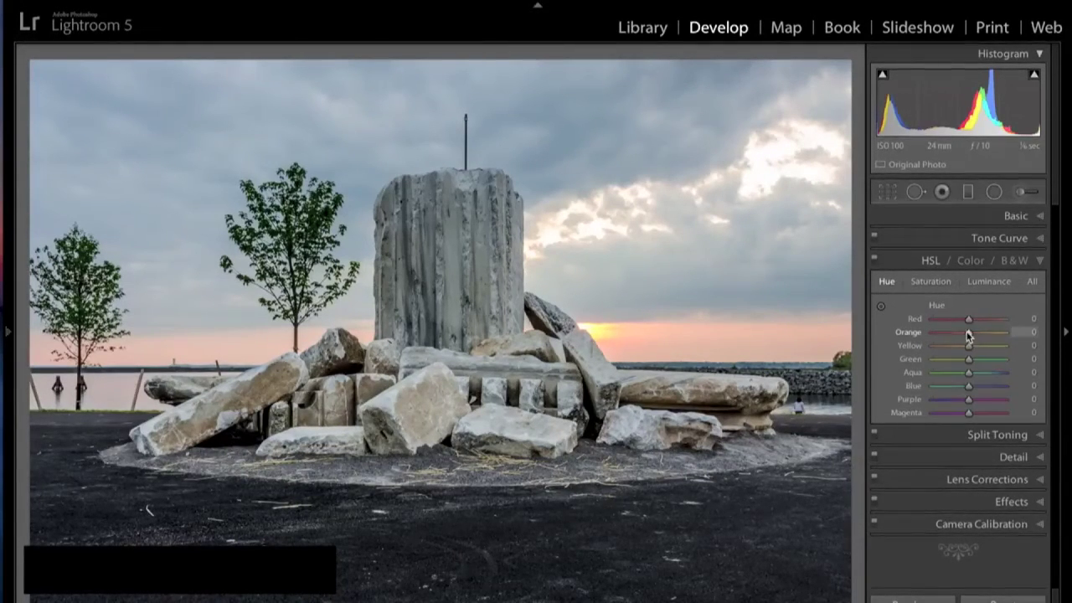
# Set the HSL Saturation of Orange to +37, Yellow to +25 and Blue to +49
pyautogui.click(935, 282)
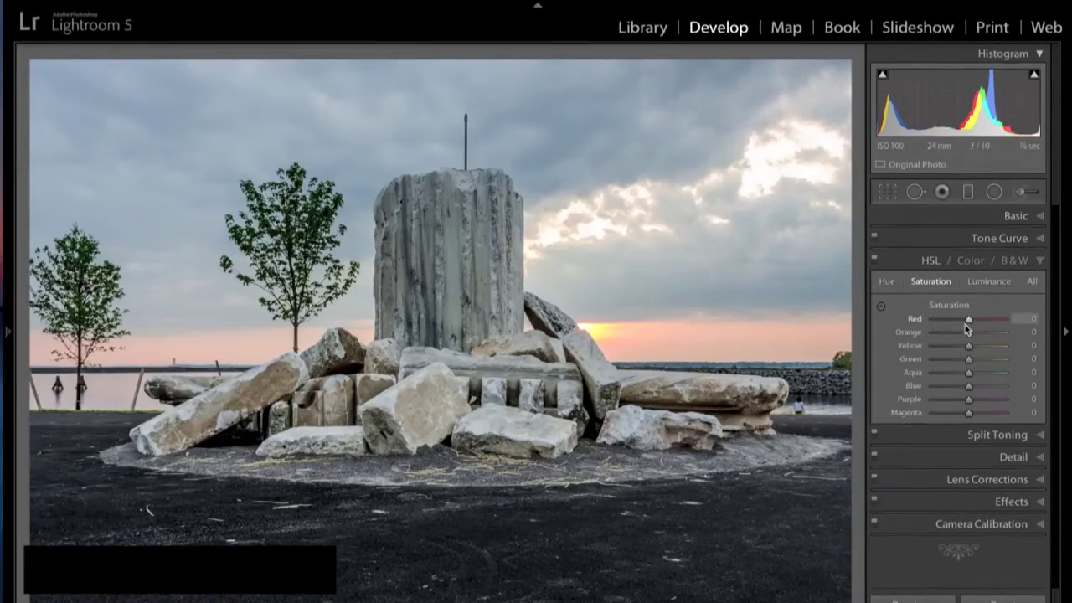
pyautogui.moveTo(969, 334); pyautogui.dragTo(978, 360)
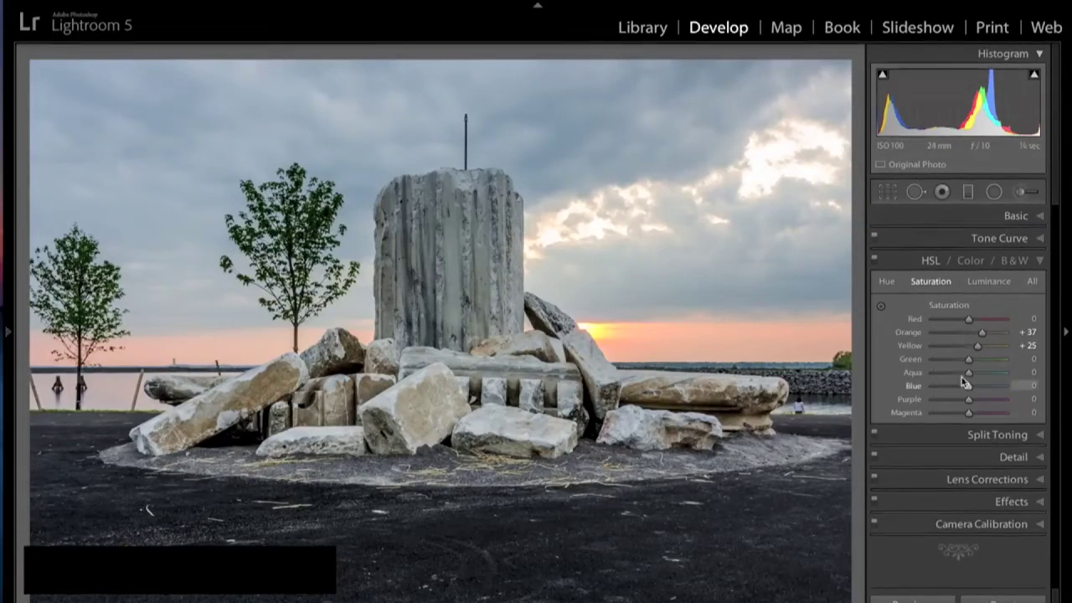
pyautogui.moveTo(971, 388); pyautogui.dragTo(986, 386)
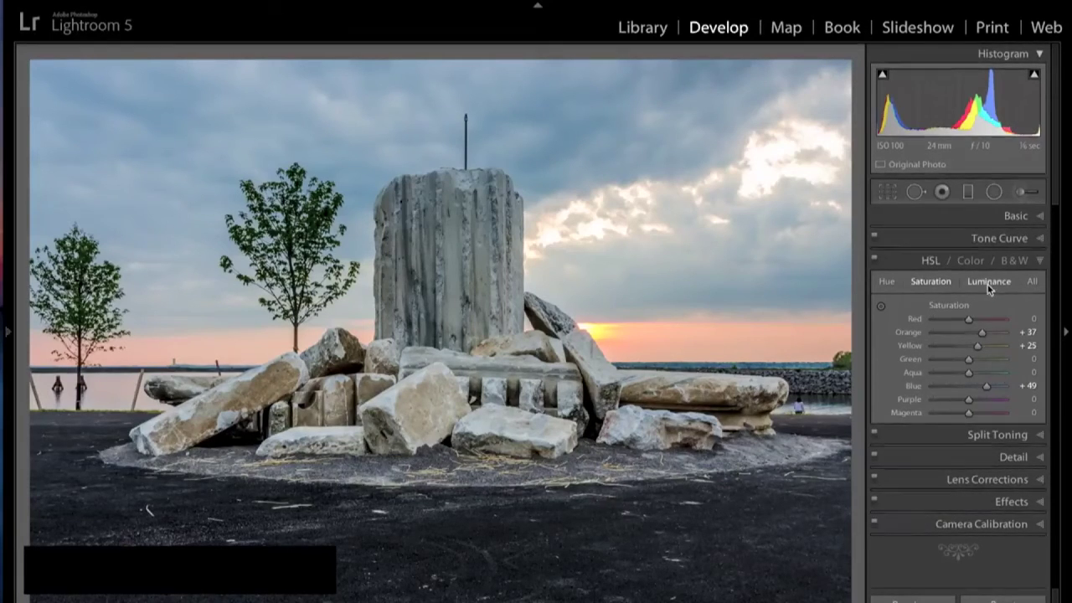
# Set the HSL Luminance of Orange to −41, Yellow to −34 and Blue to −37
pyautogui.click(986, 285)
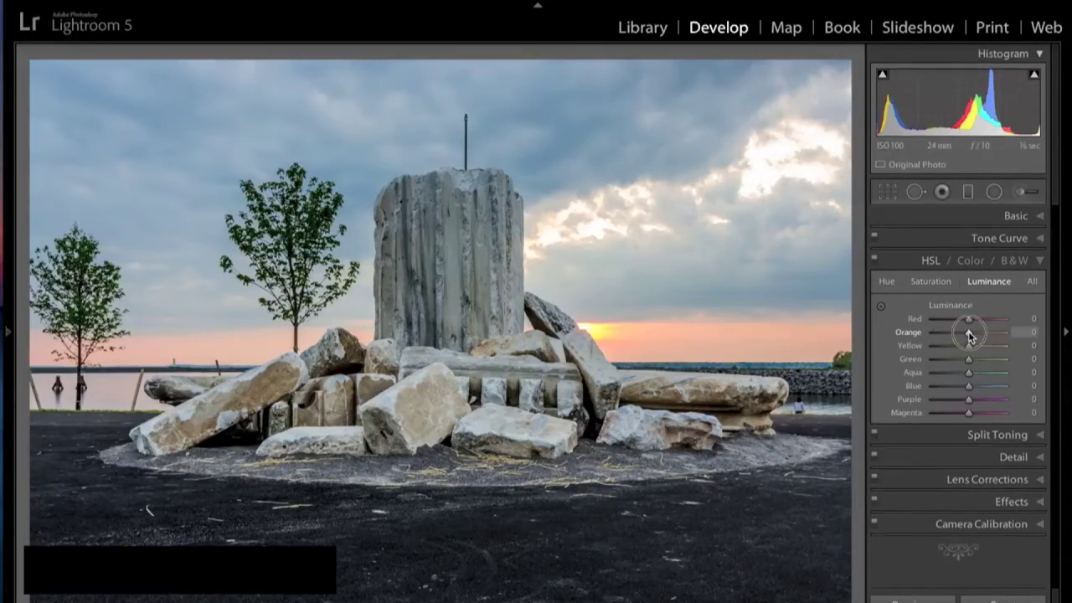
pyautogui.moveTo(967, 335); pyautogui.dragTo(953, 334)
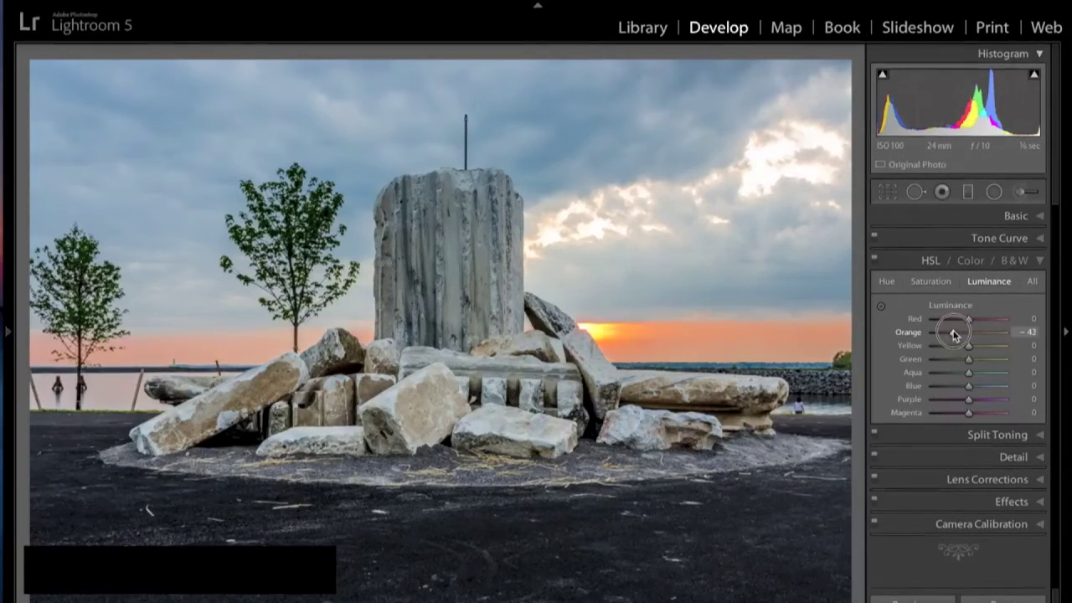
pyautogui.moveTo(951, 335); pyautogui.dragTo(954, 335)
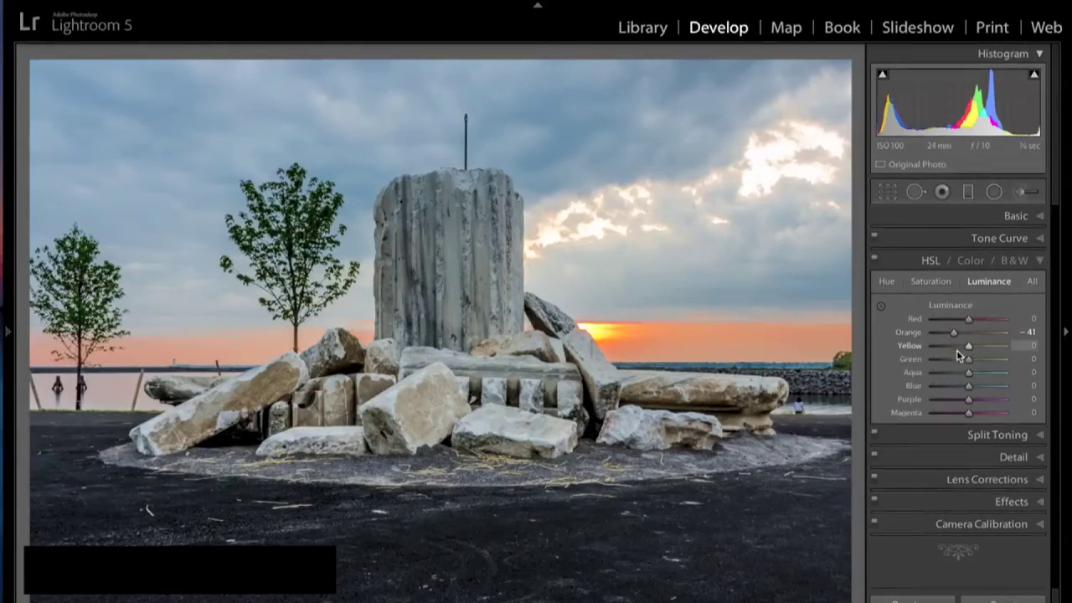
pyautogui.moveTo(971, 346); pyautogui.dragTo(961, 348)
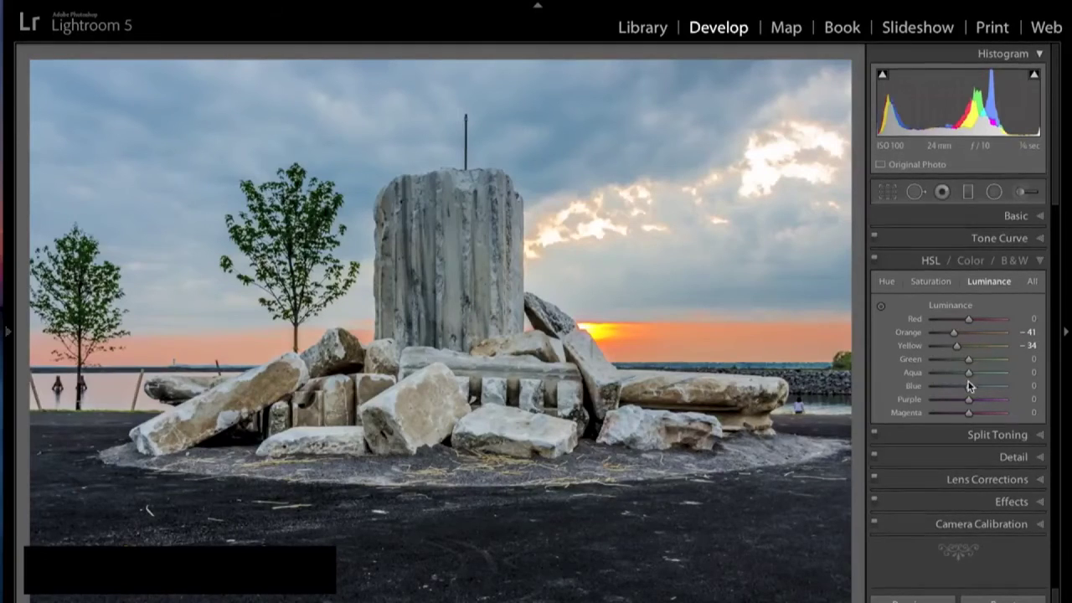
pyautogui.moveTo(969, 387); pyautogui.dragTo(957, 385)
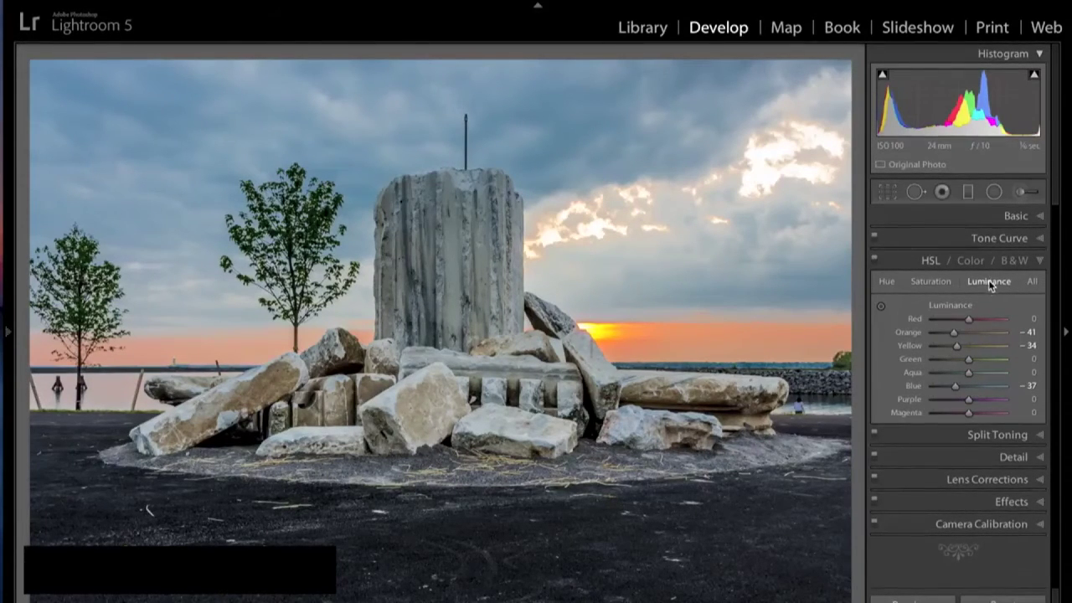
pyautogui.click(1039, 262)
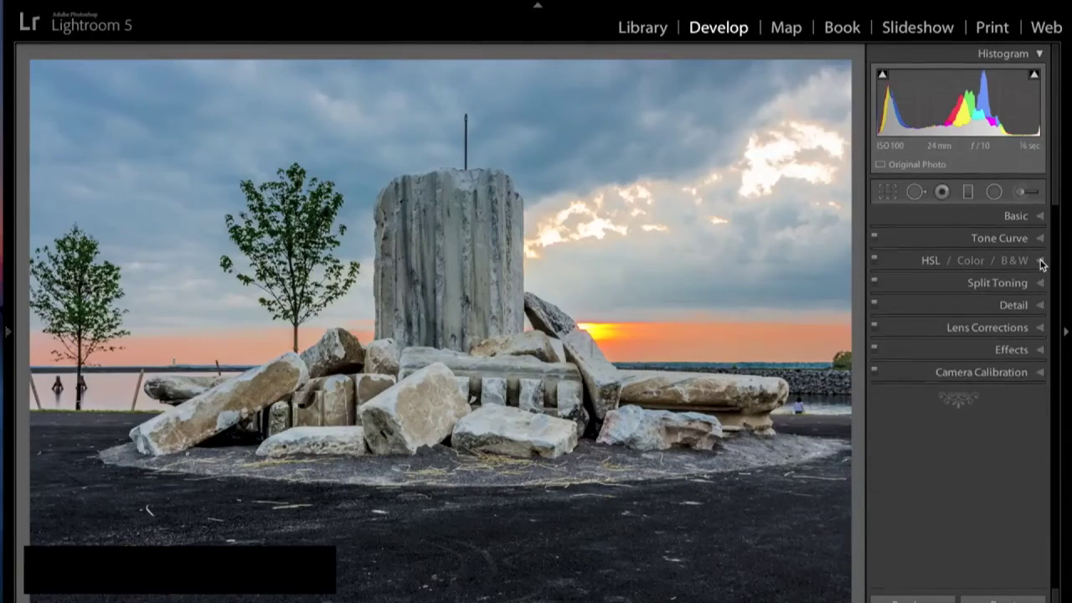
# Set the sharpening Amount to 70 and the Luminance noise reduction to 39
pyautogui.click(1042, 305)
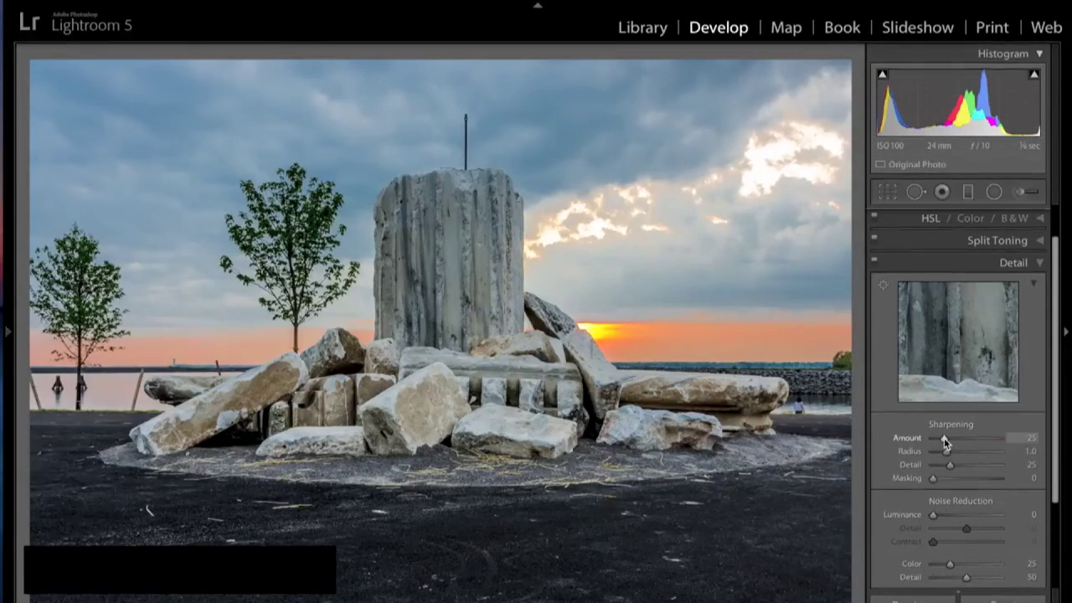
pyautogui.moveTo(944, 440); pyautogui.dragTo(965, 441)
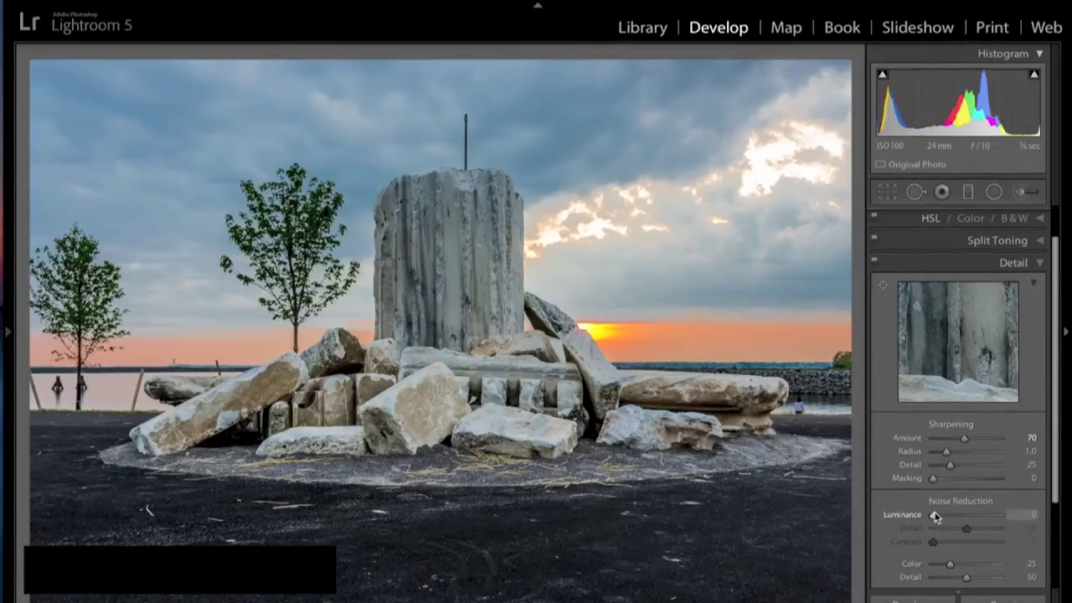
pyautogui.moveTo(935, 515); pyautogui.dragTo(960, 514)
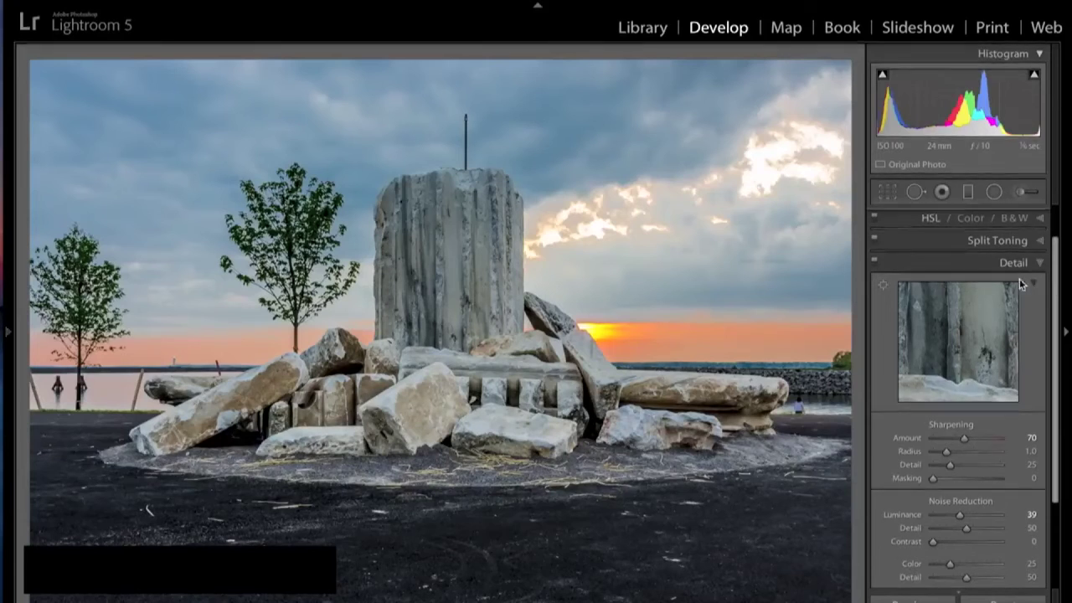
pyautogui.click(1041, 264)
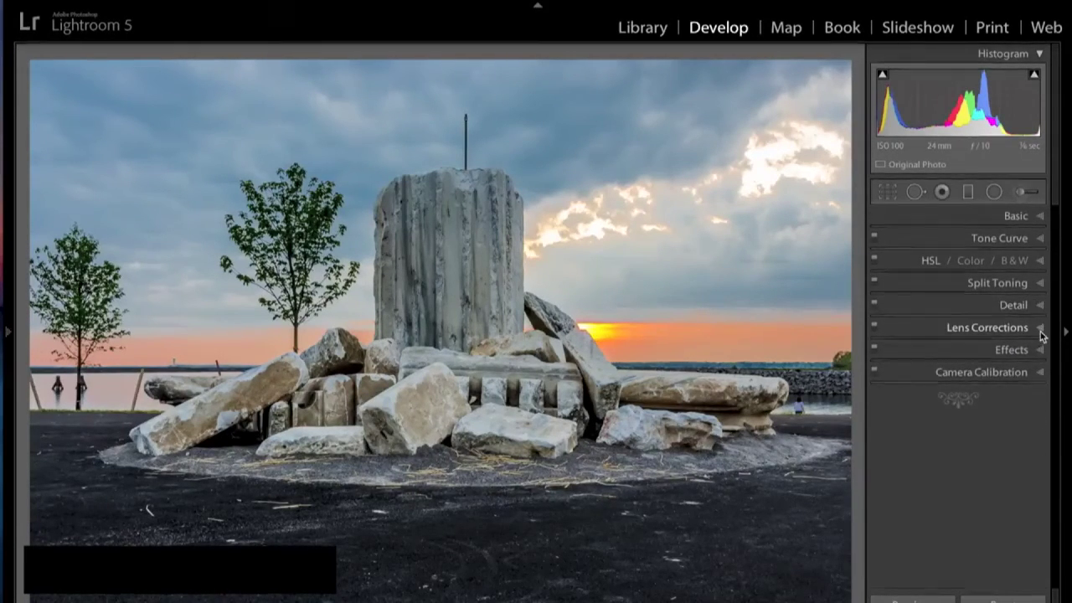
# Look over the camera calibration profiles and apply the Camera Landscape profile to the photo
pyautogui.click(1041, 376)
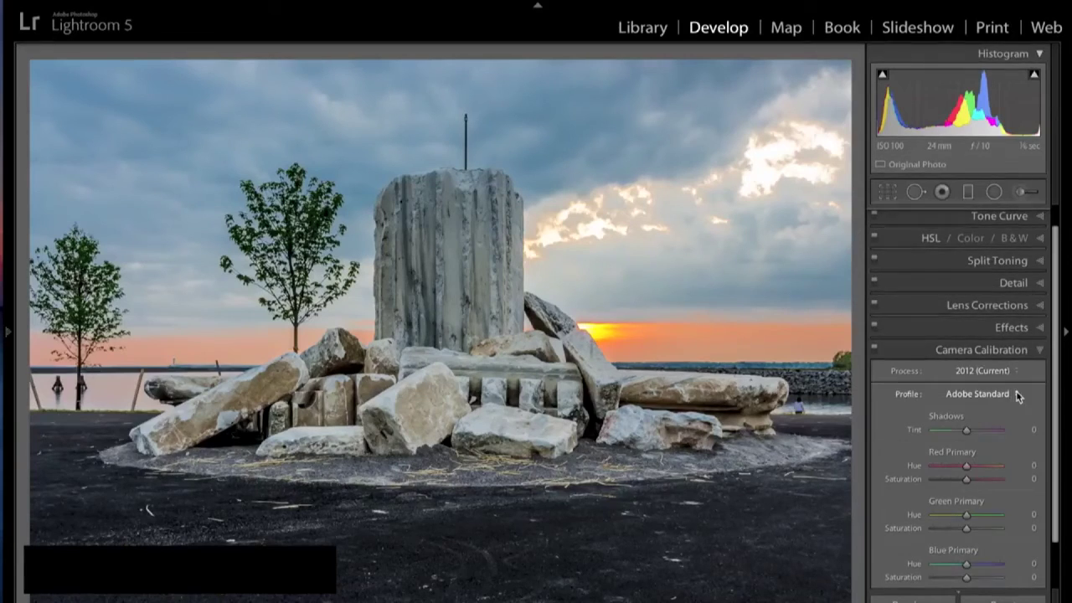
pyautogui.click(1014, 393)
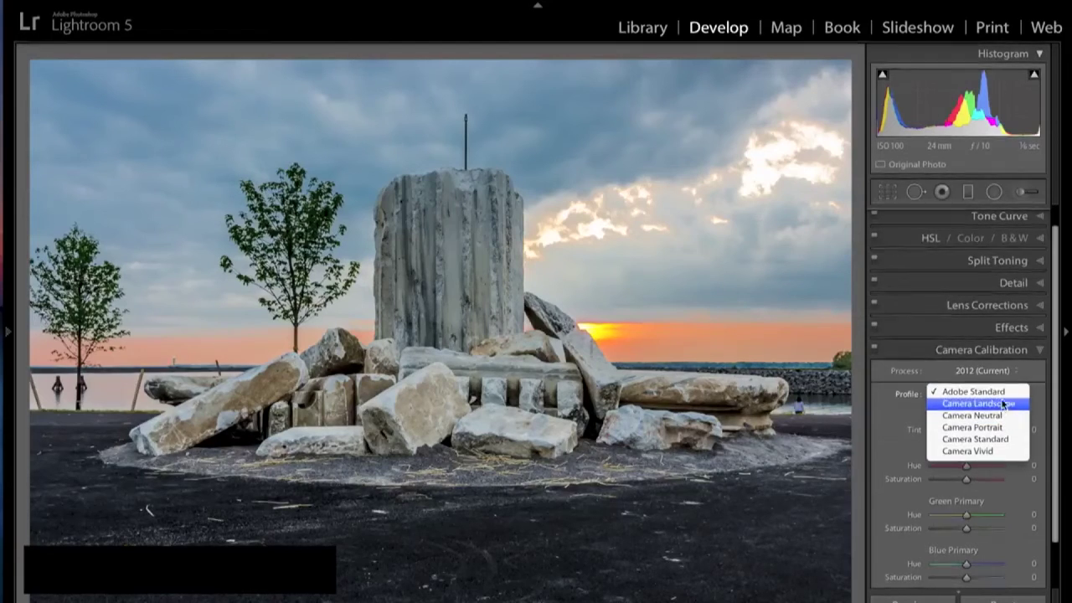
pyautogui.click(1002, 394)
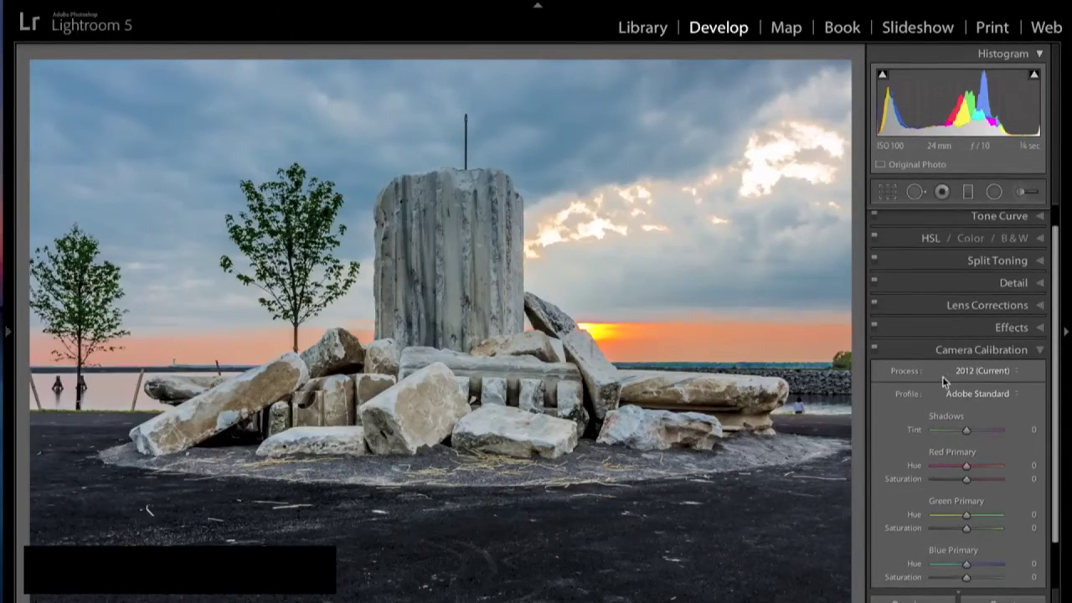
pyautogui.click(987, 396)
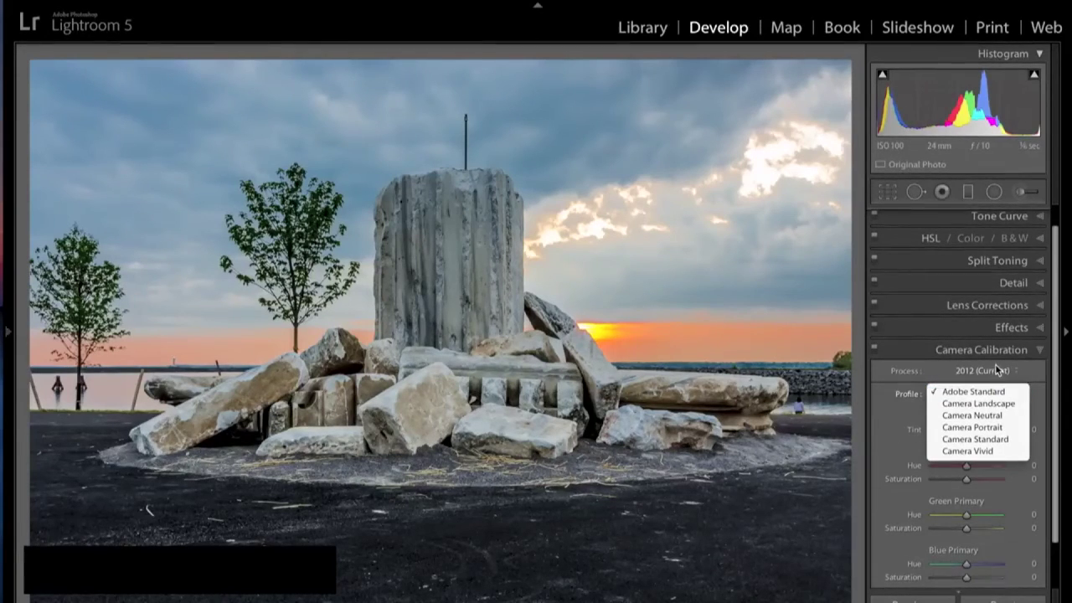
pyautogui.click(1013, 393)
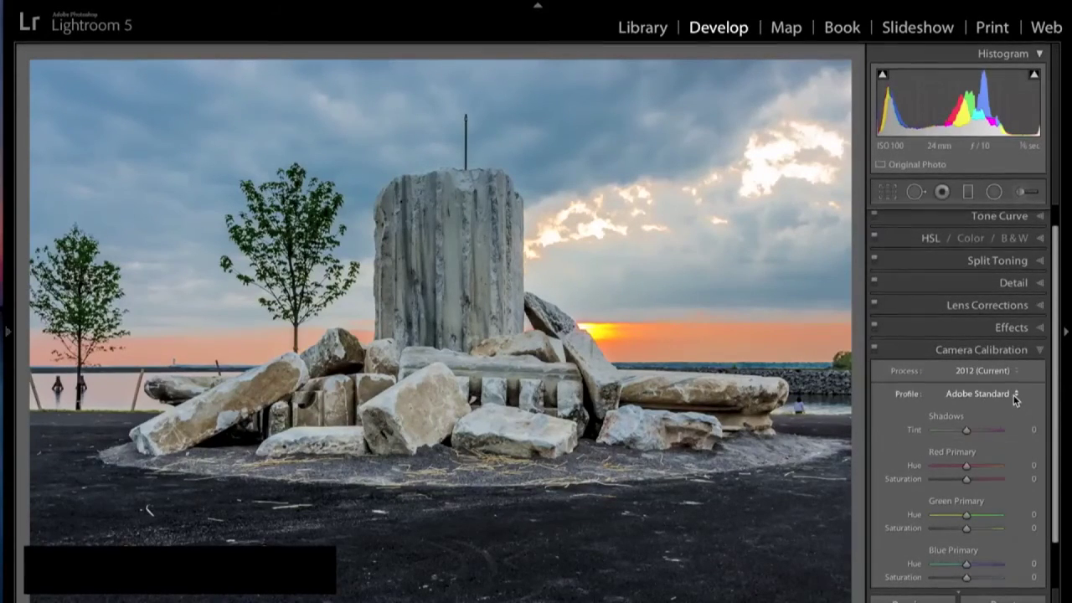
pyautogui.click(1014, 395)
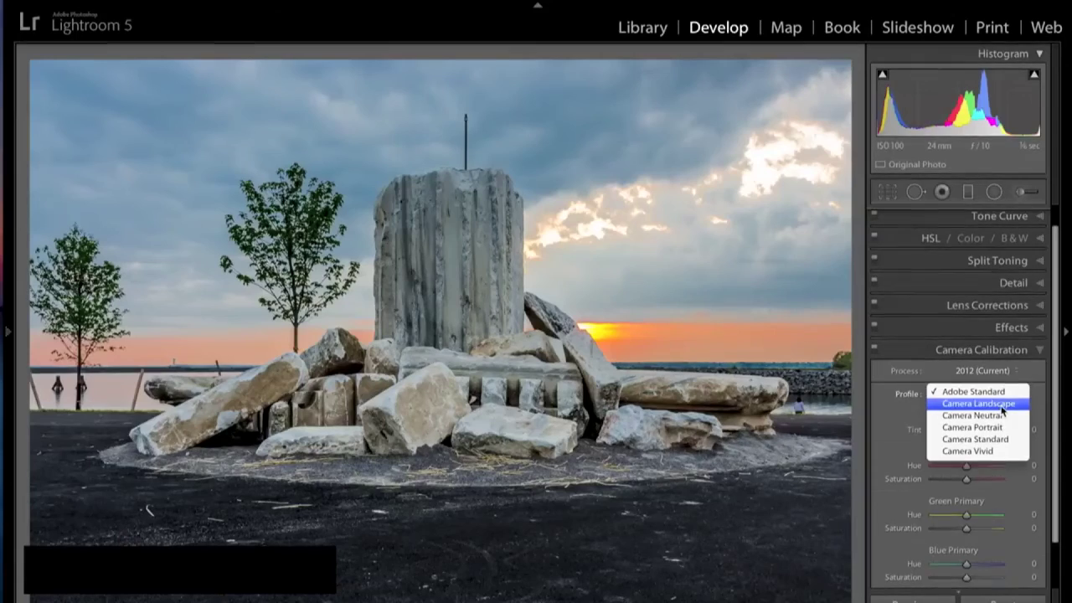
pyautogui.click(1001, 404)
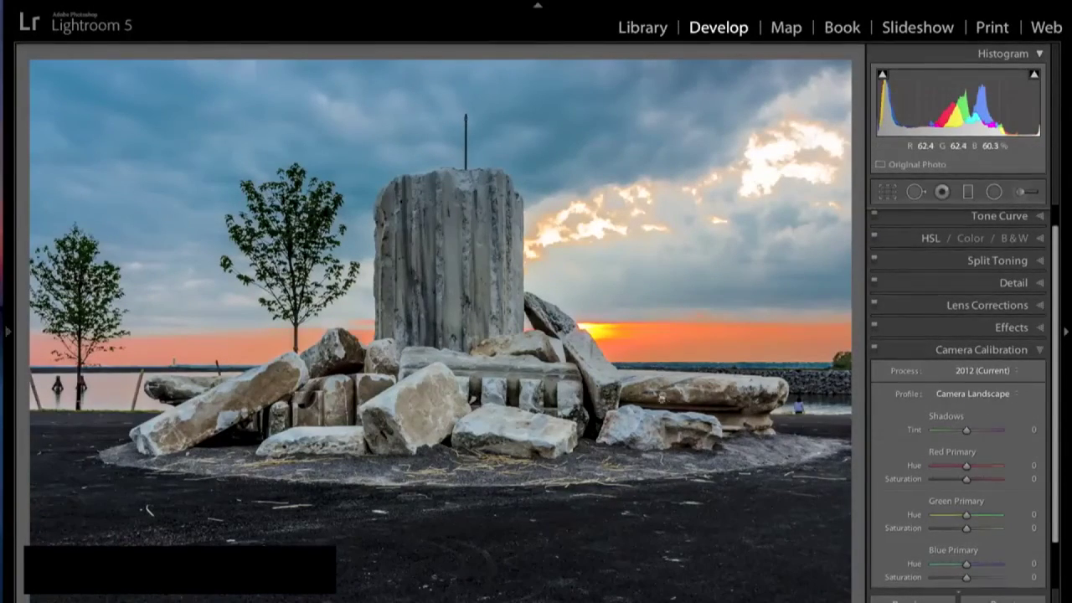
# Try the Camera Neutral, Camera Portrait, Camera Standard and Camera Vivid profiles on the photo in turn
pyautogui.click(995, 393)
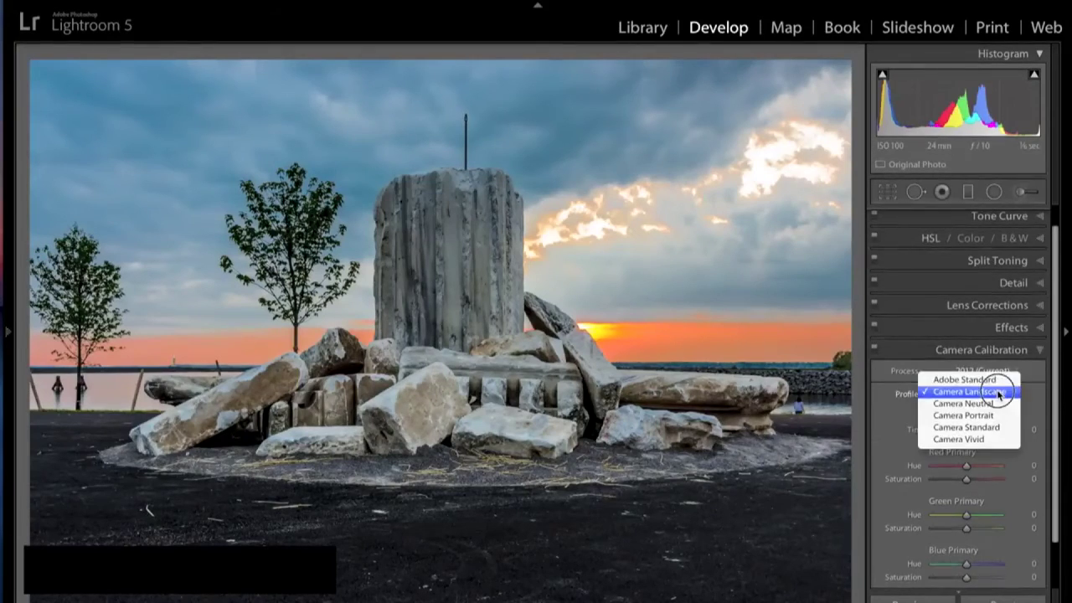
pyautogui.click(998, 406)
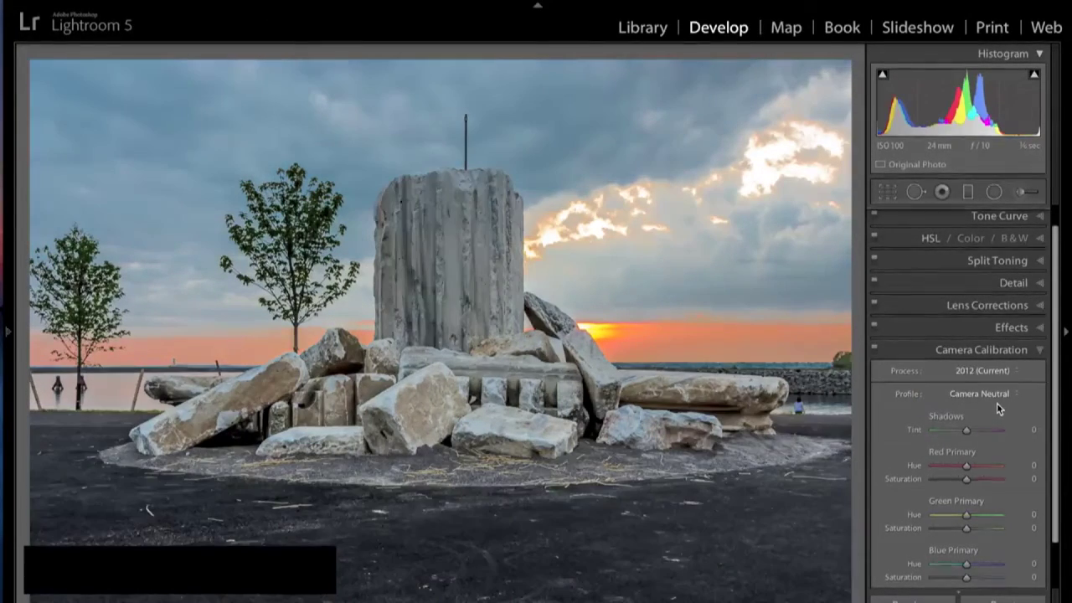
pyautogui.click(998, 399)
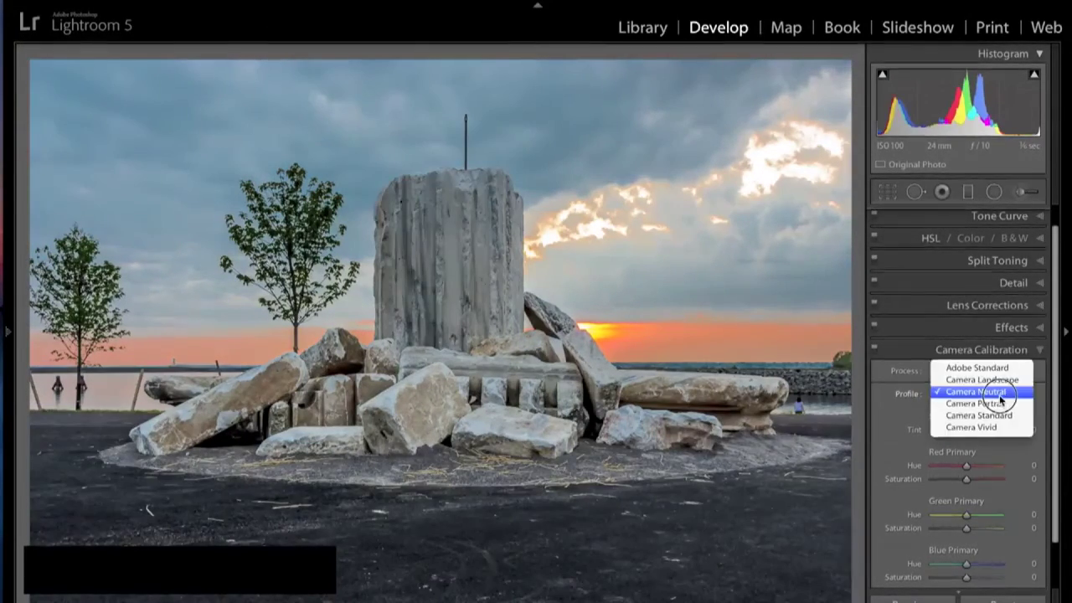
pyautogui.click(1002, 405)
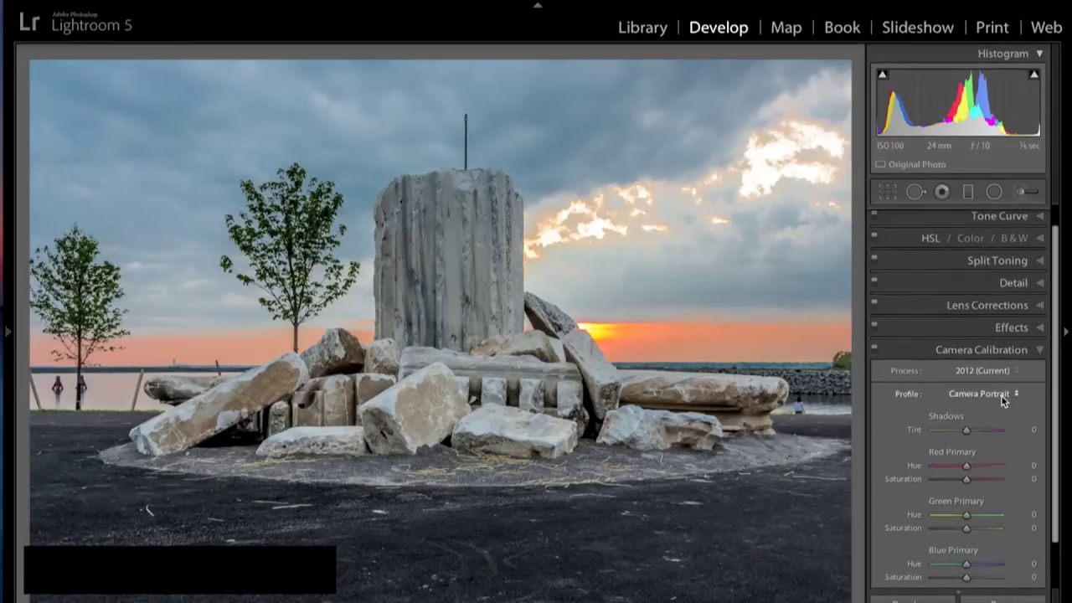
pyautogui.click(1002, 395)
pyautogui.click(1003, 406)
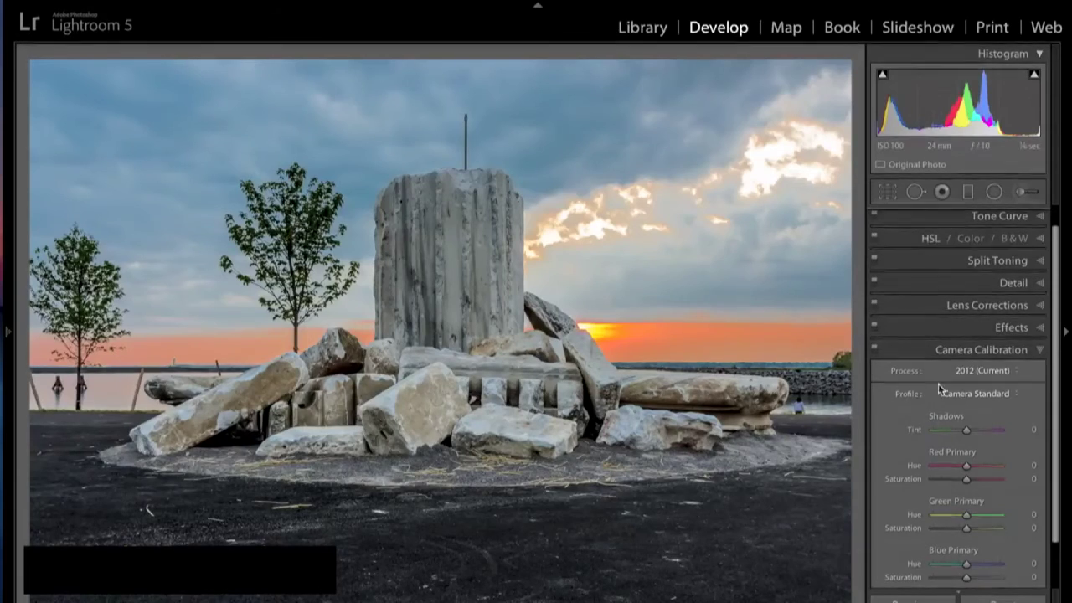
pyautogui.click(989, 399)
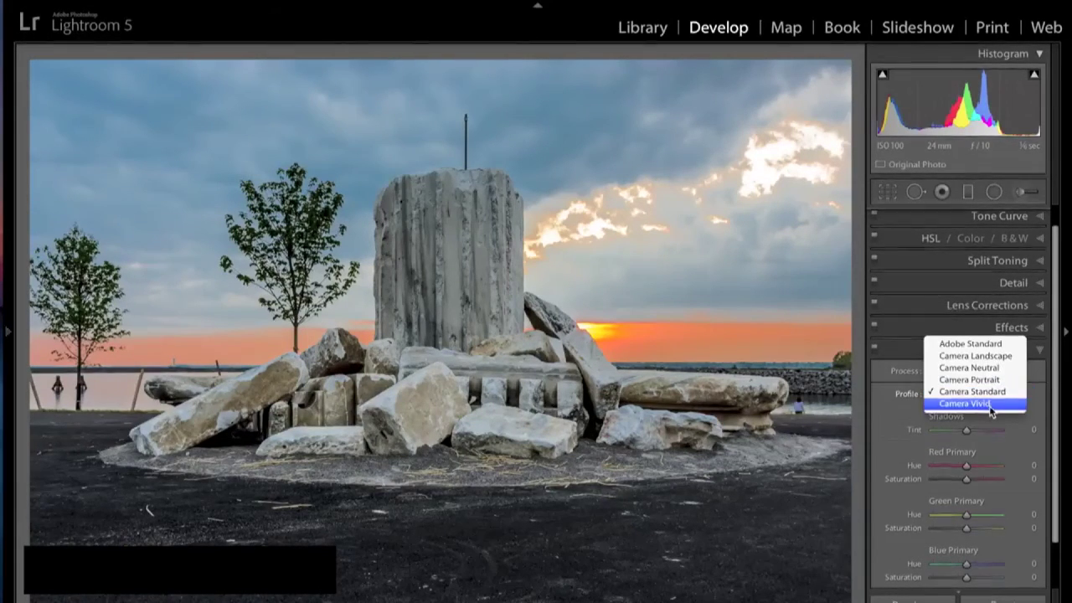
pyautogui.click(992, 405)
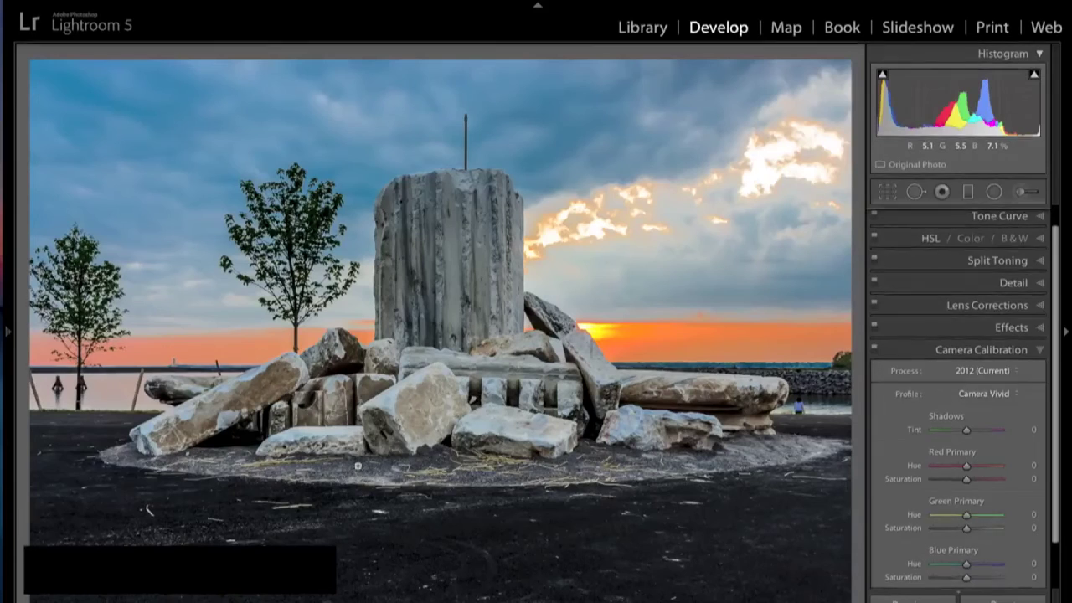
# Try the Camera Landscape profile on the photo once more, and finally apply the Adobe Standard profile
pyautogui.click(1013, 398)
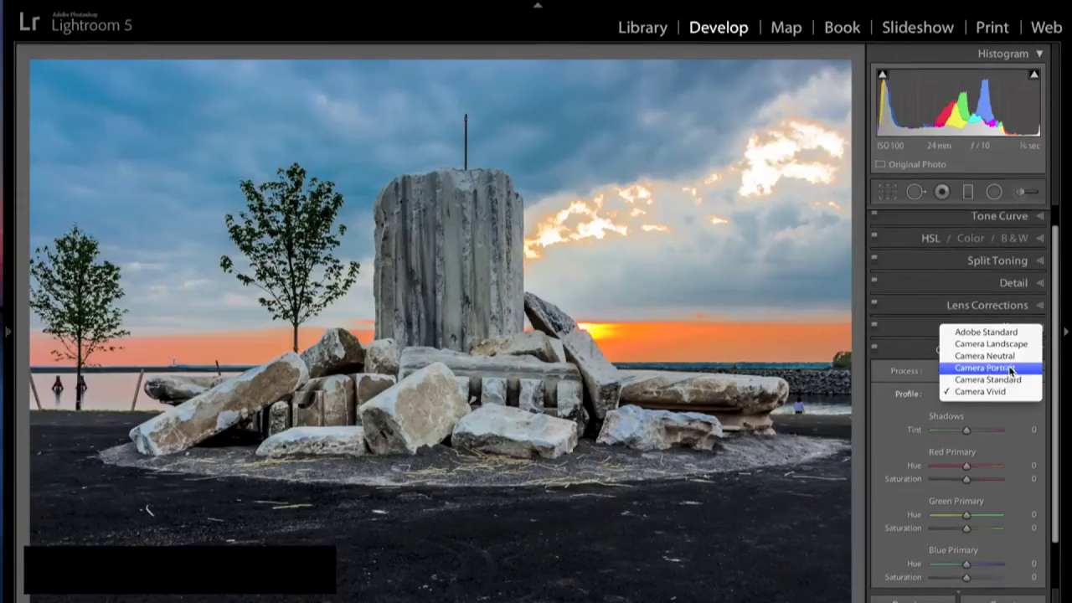
pyautogui.click(1011, 348)
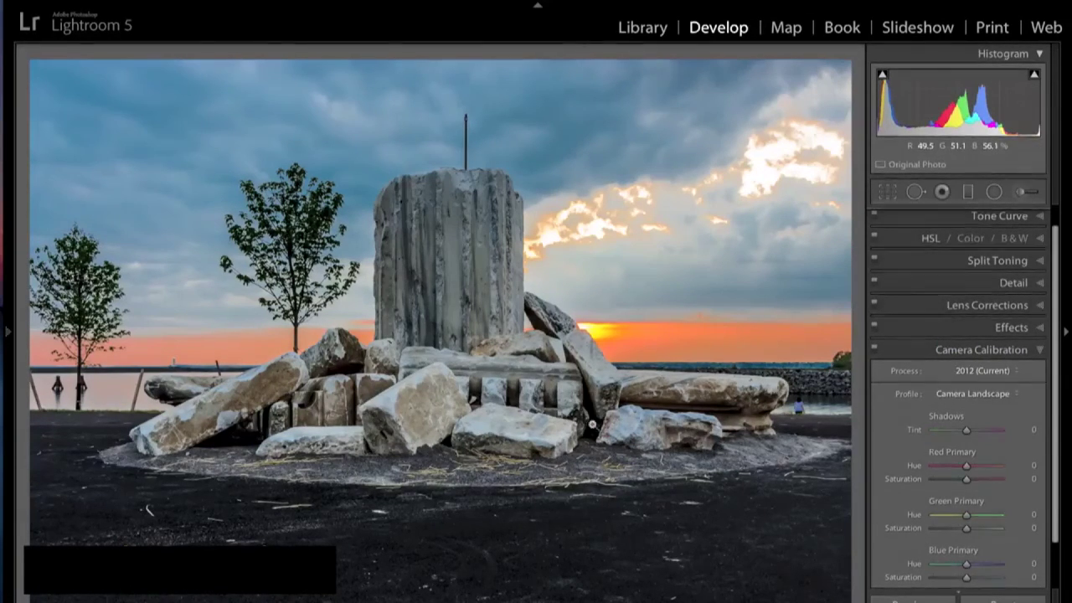
pyautogui.click(996, 397)
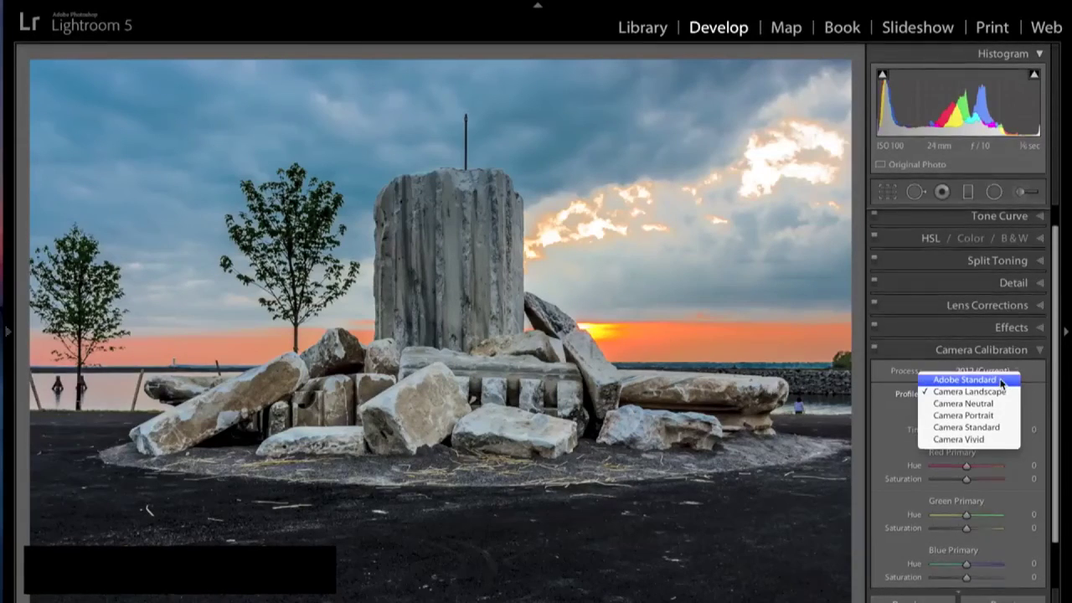
pyautogui.click(1000, 381)
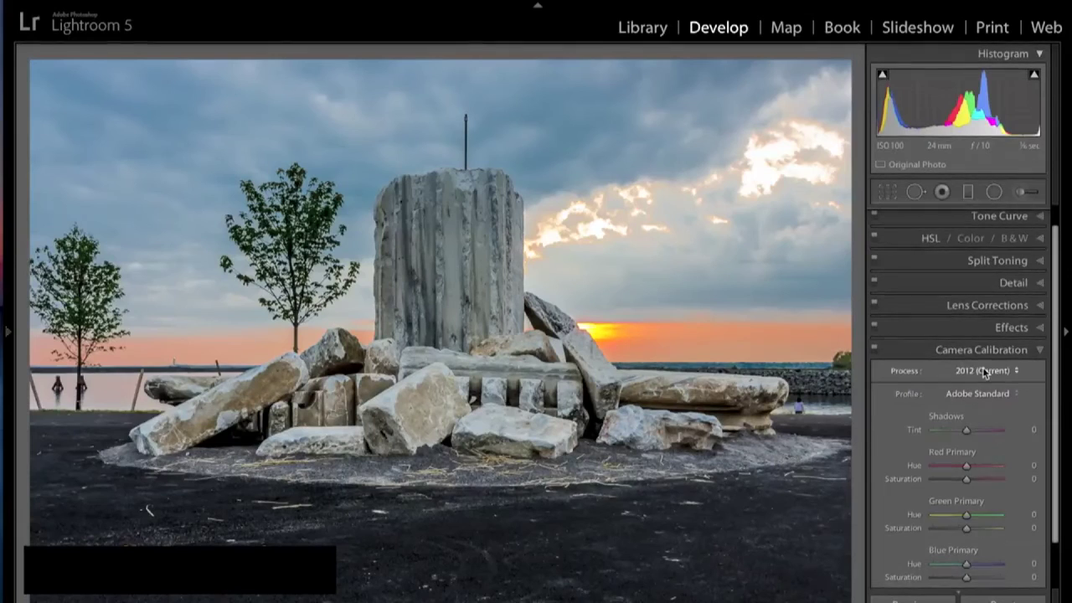
pyautogui.click(1040, 351)
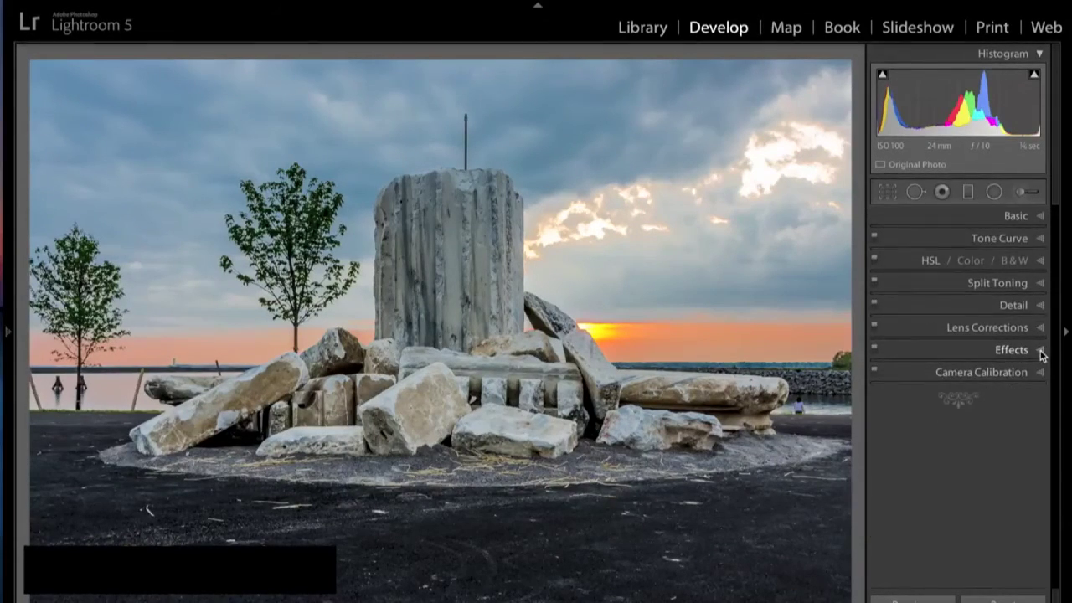
# Set the post-crop vignetting Amount to −26 and show the photo's before and after versions side by side
pyautogui.click(1041, 351)
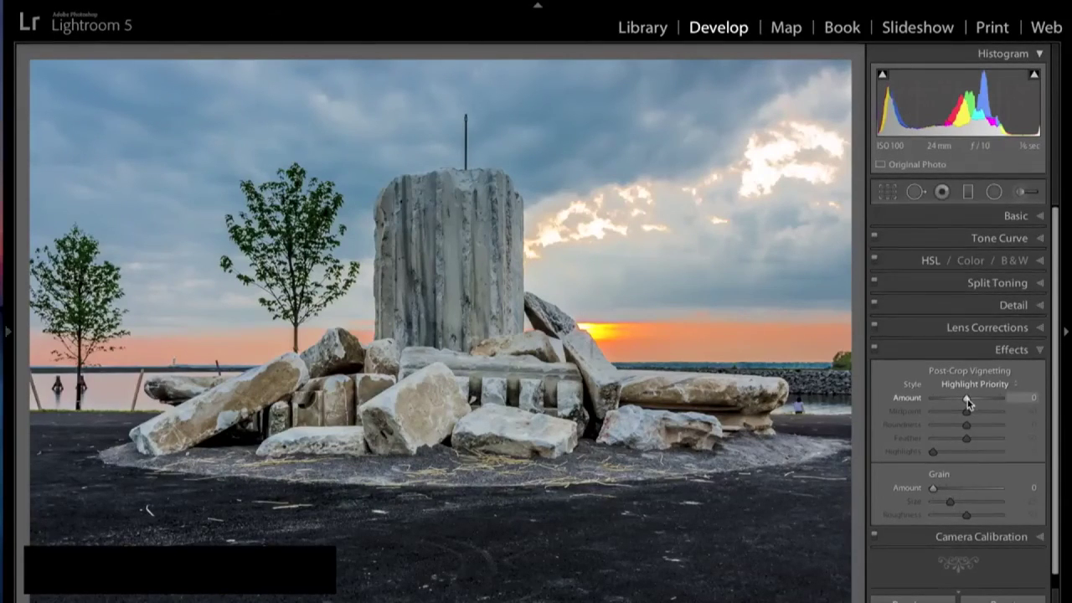
pyautogui.moveTo(966, 402)
pyautogui.mouseDown()
pyautogui.moveTo(983, 402)
pyautogui.moveTo(938, 400)
pyautogui.moveTo(966, 399)
pyautogui.moveTo(957, 400)
pyautogui.mouseUp()
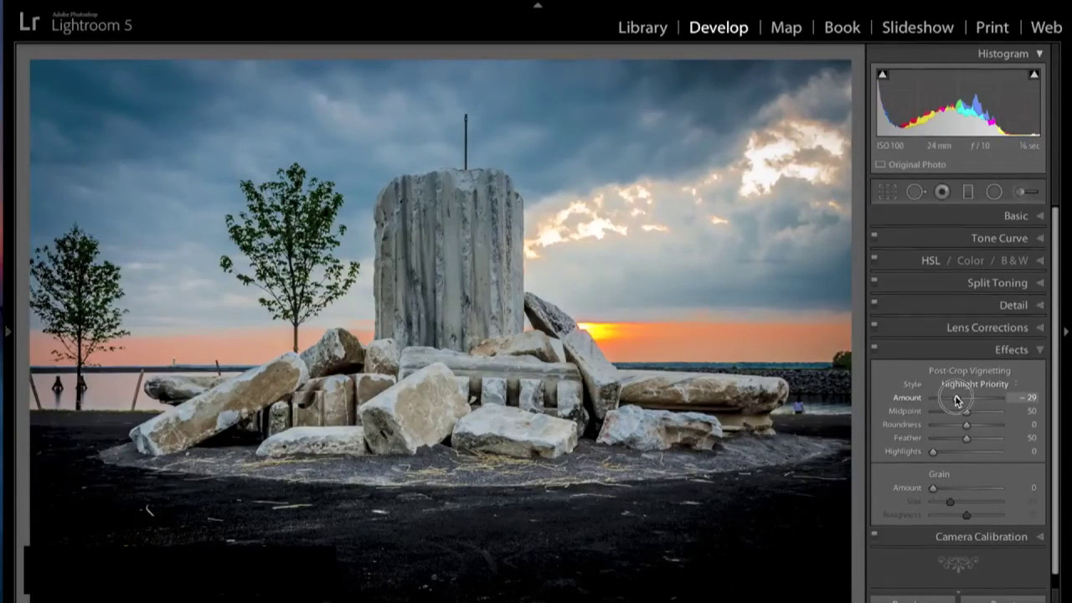
pyautogui.moveTo(957, 401); pyautogui.dragTo(959, 400)
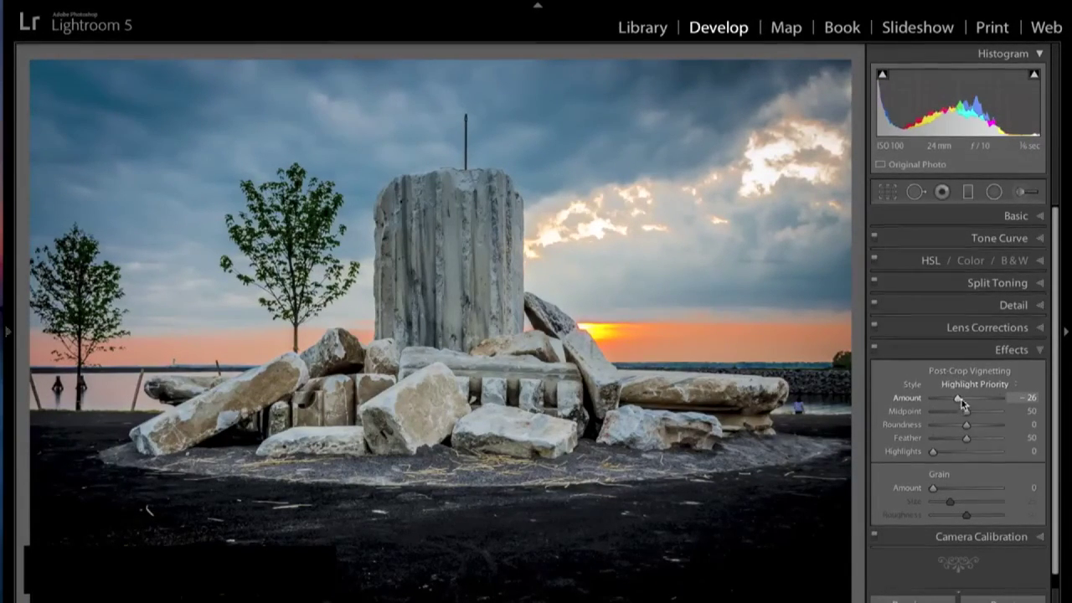
pyautogui.click(1039, 351)
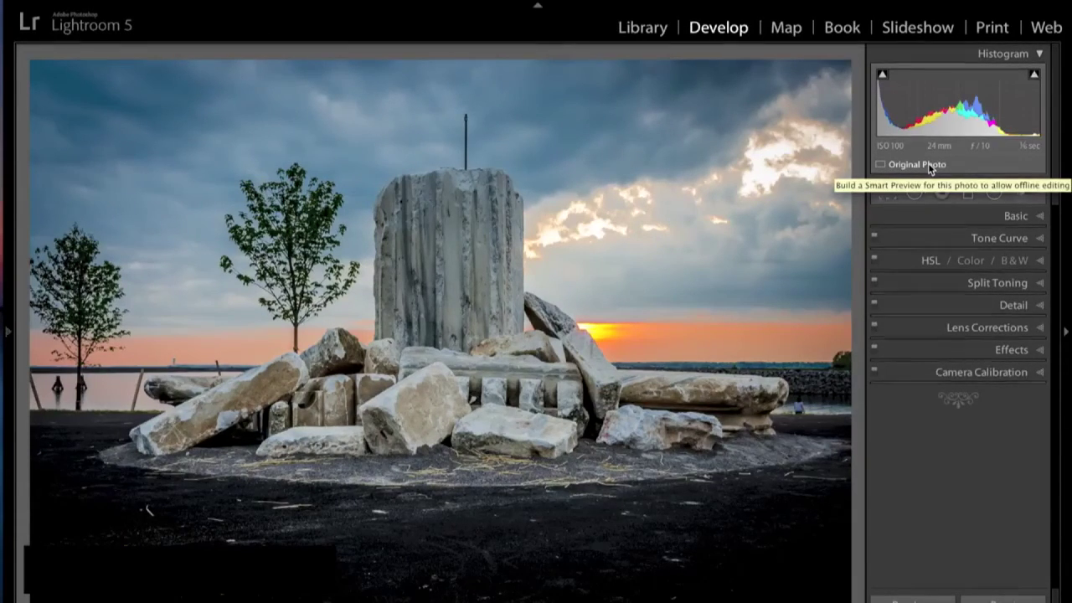
pyautogui.press('y')
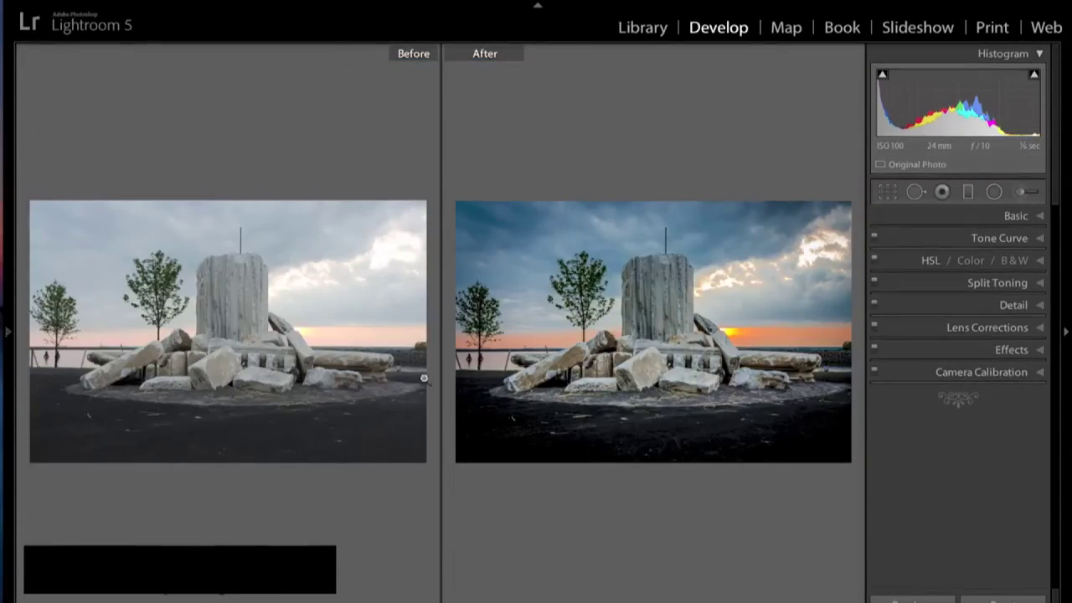